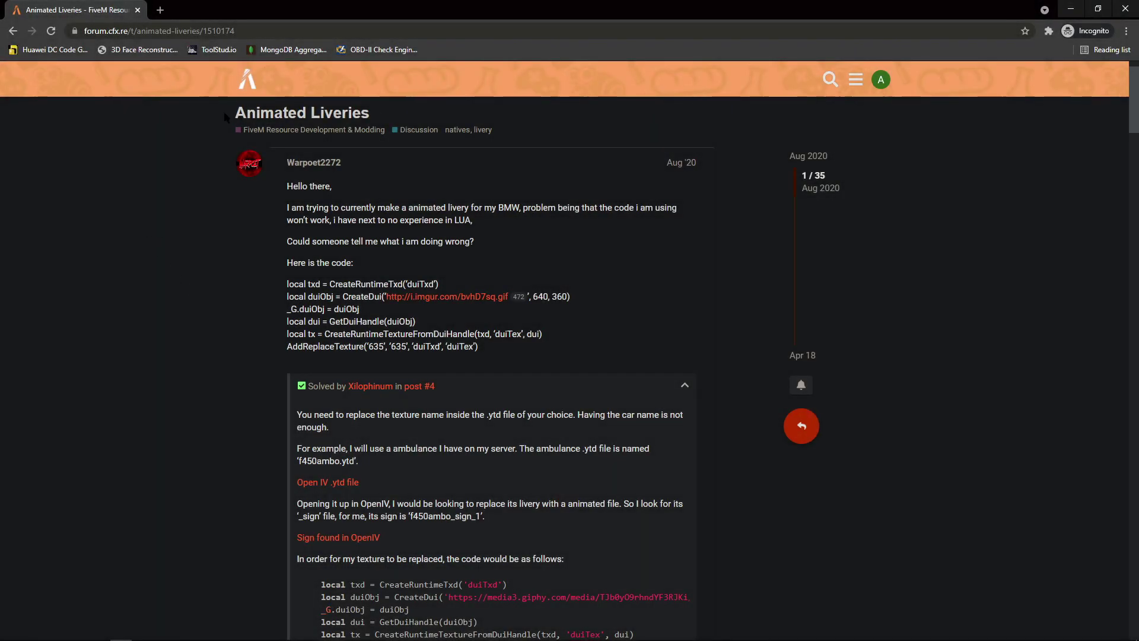
Copy the solution's example code from the forum thread.
left_click_drag(230, 112, 395, 102)
left_click(128, 136)
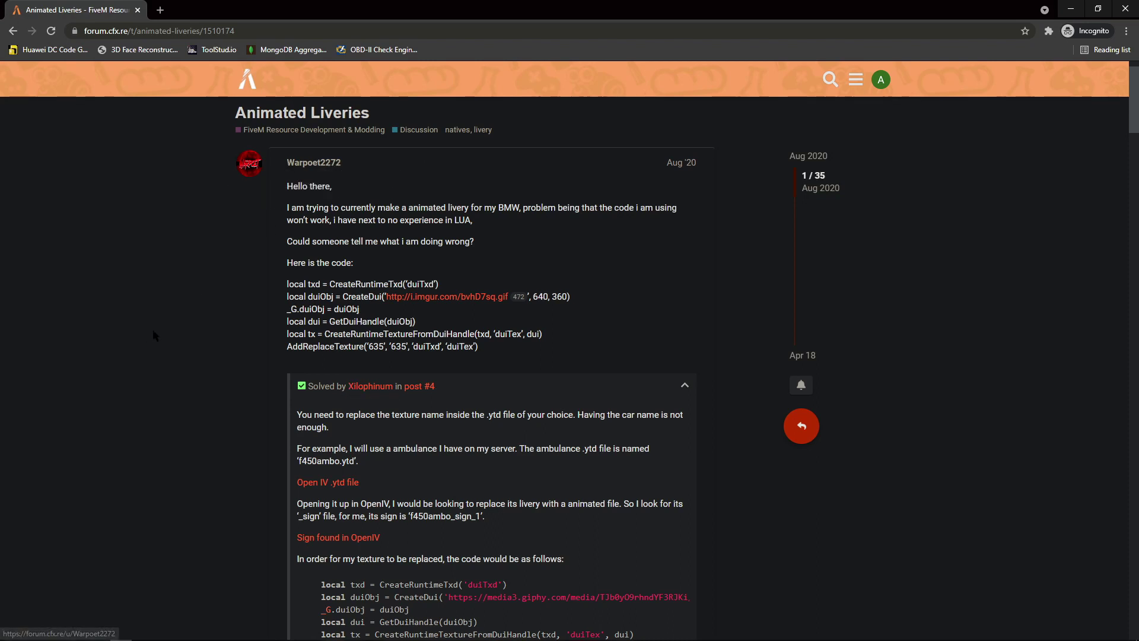
scroll(152, 329, "down", 3)
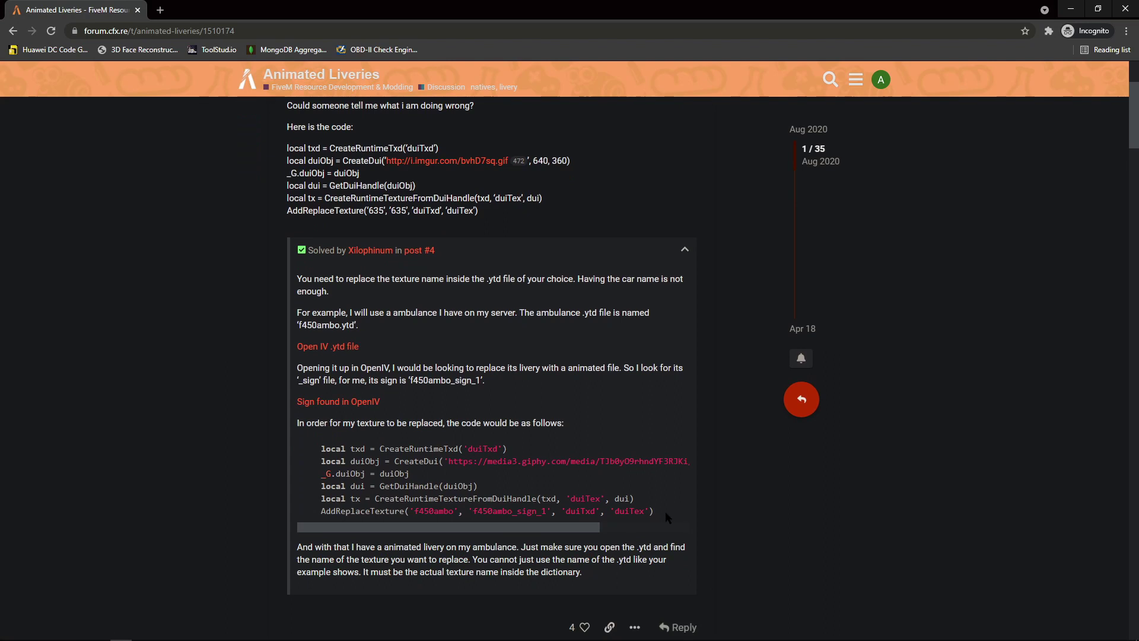
left_click_drag(665, 512, 282, 449)
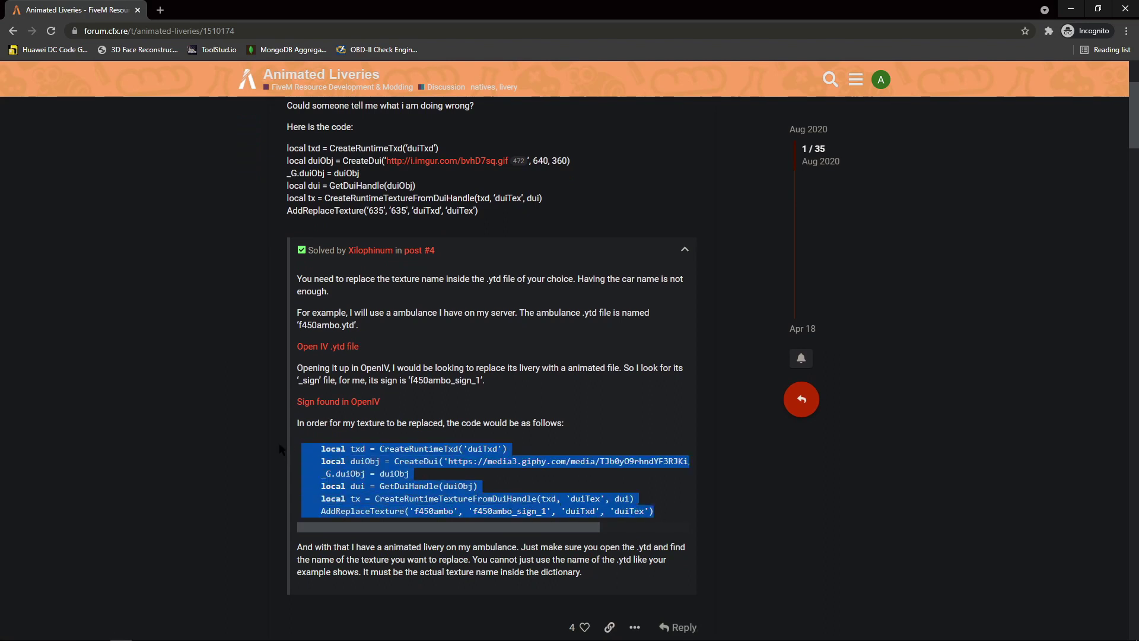
left_click(341, 256)
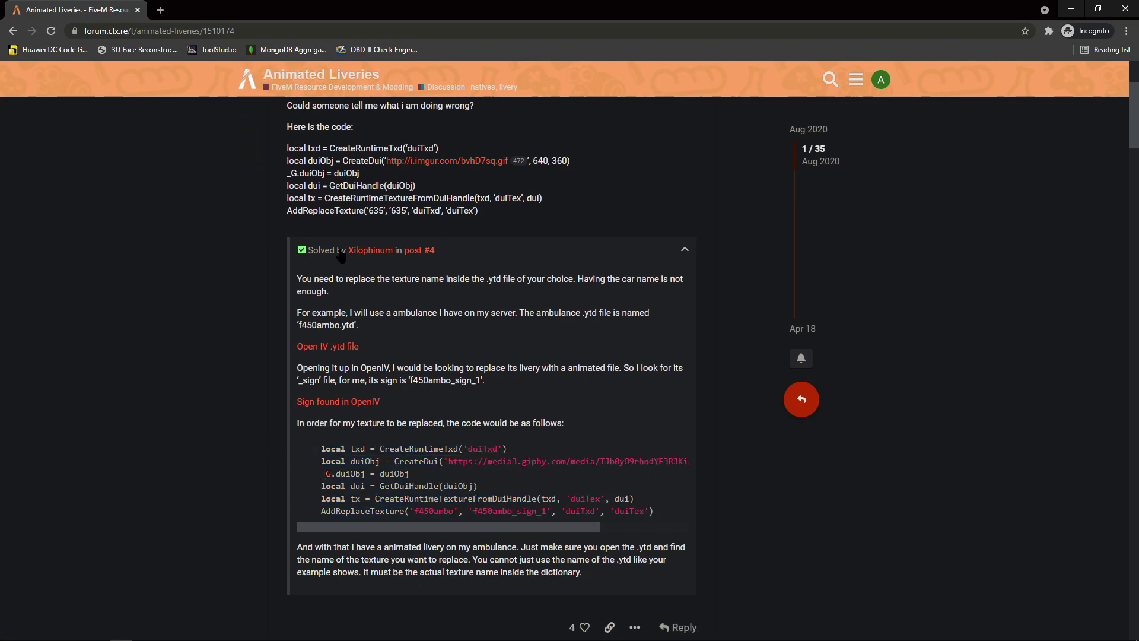
left_click_drag(659, 511, 296, 444)
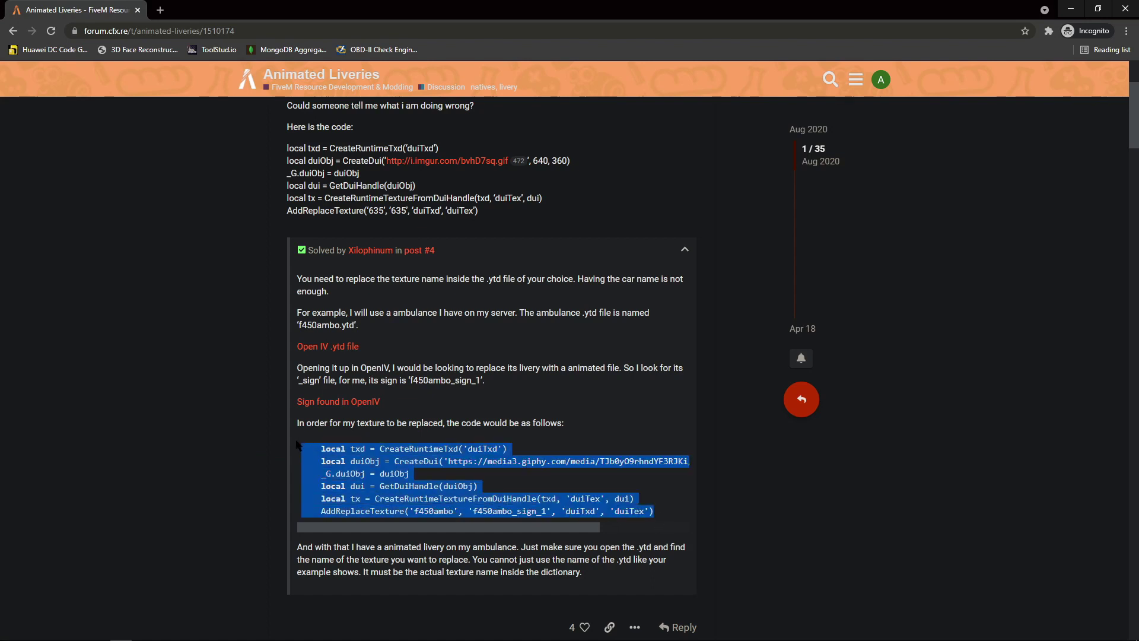
key("ctrl+c")
left_click(223, 357)
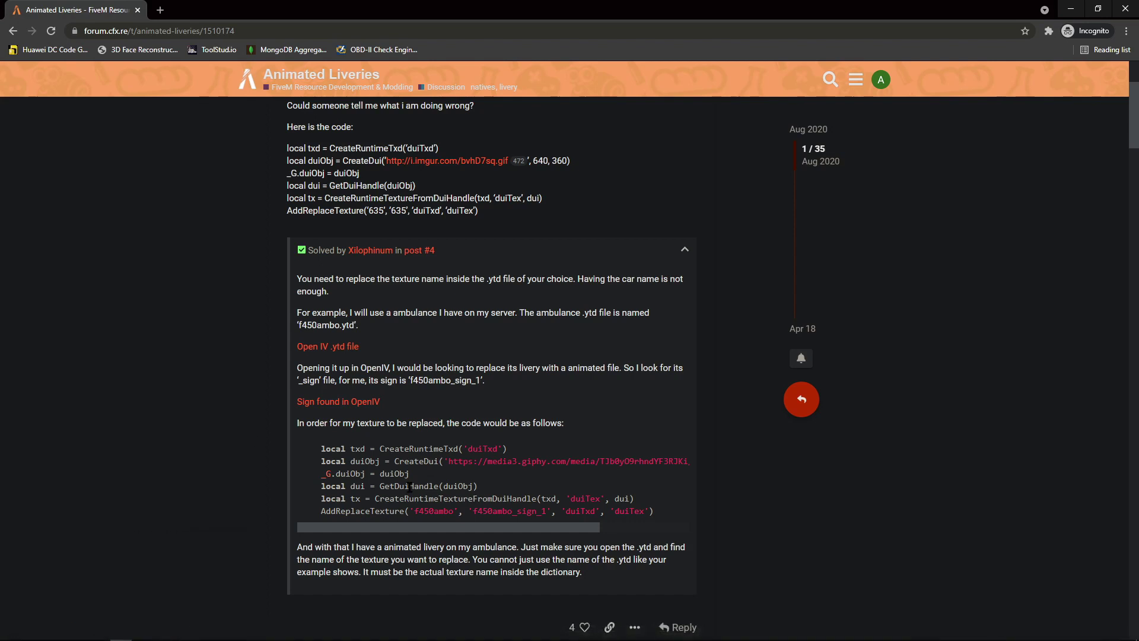
left_click_drag(546, 530, 534, 531)
Select the example's final texture-replacement line and compare it with client.lua, then return to the forum.
left_click_drag(677, 515, 613, 498)
left_click(209, 632)
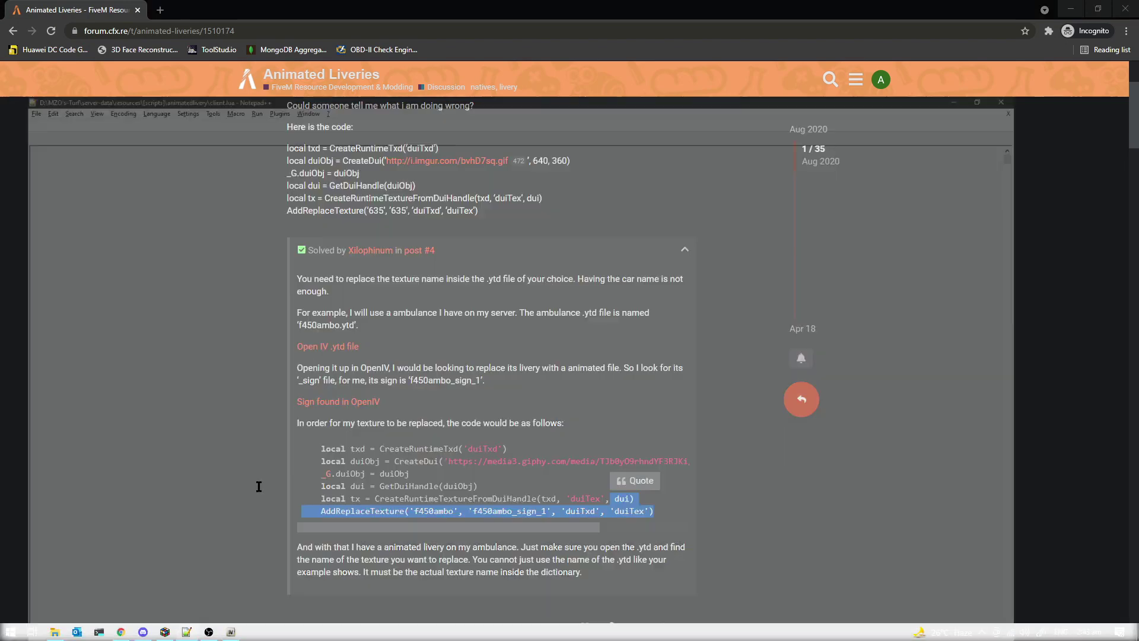
left_click(248, 250)
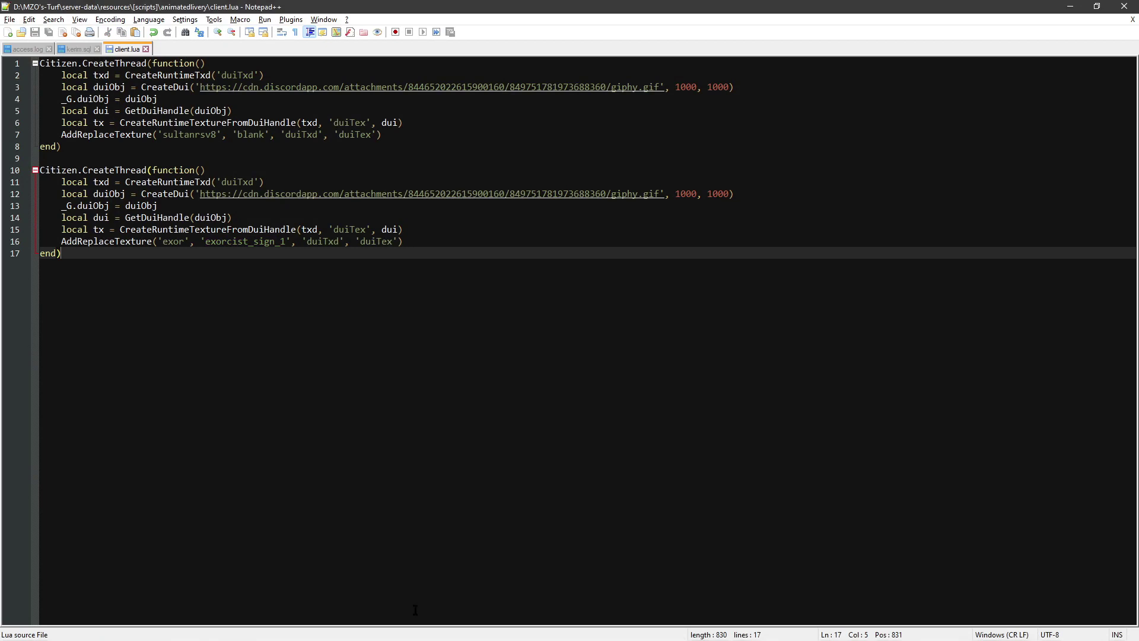
left_click(121, 631)
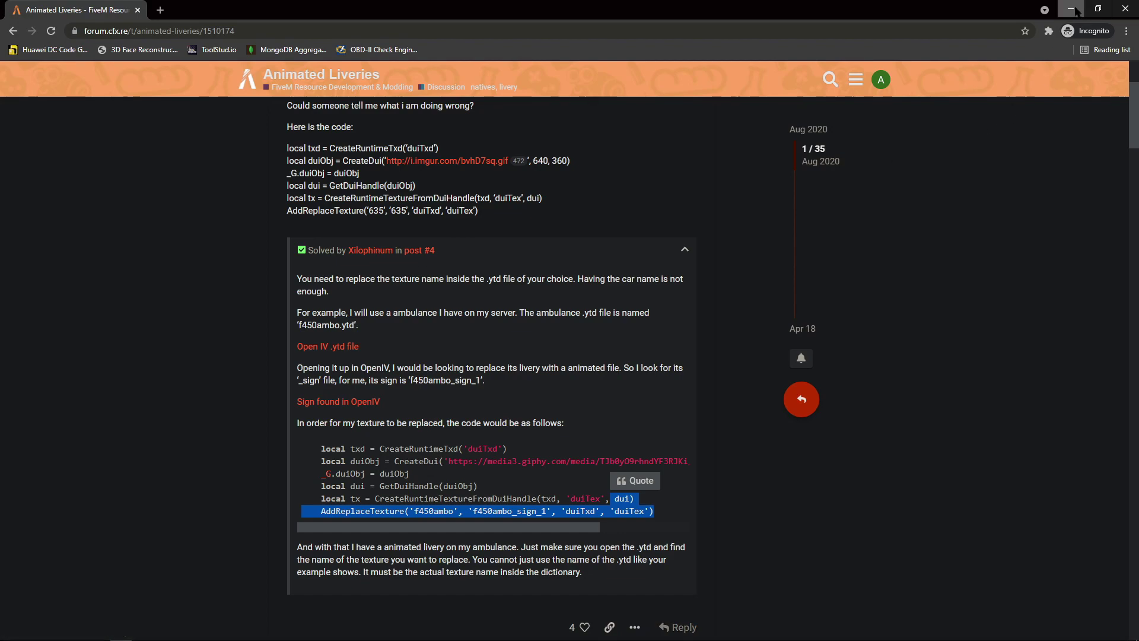
With the browser hidden, select line 3's giphy URL and its first 1000 size value in client.lua.
left_click(1070, 9)
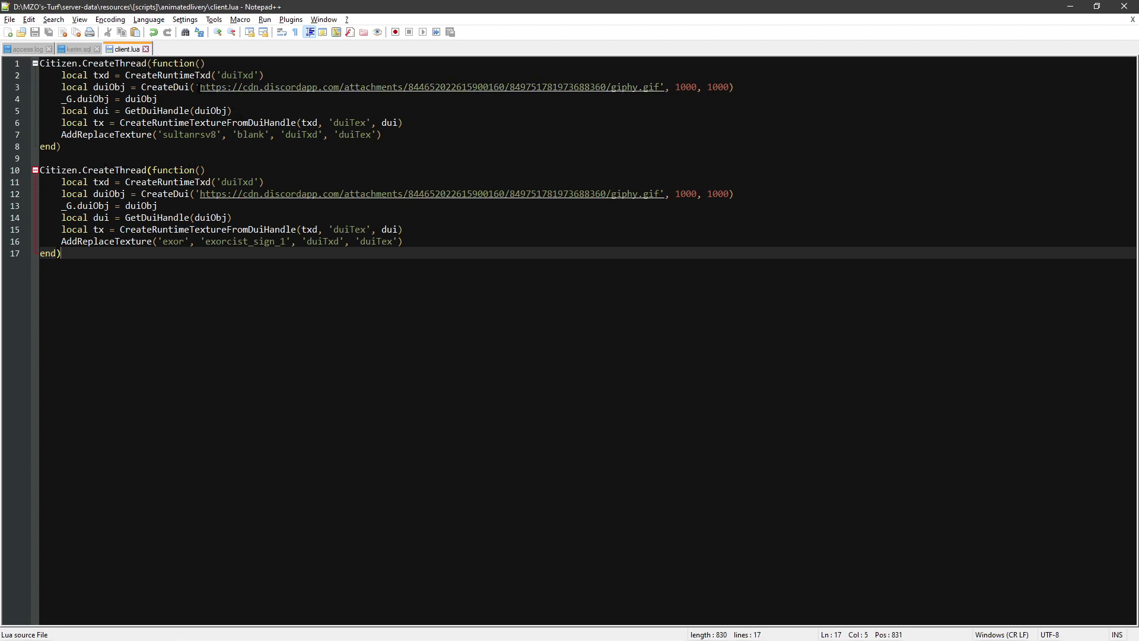
left_click_drag(200, 86, 661, 86)
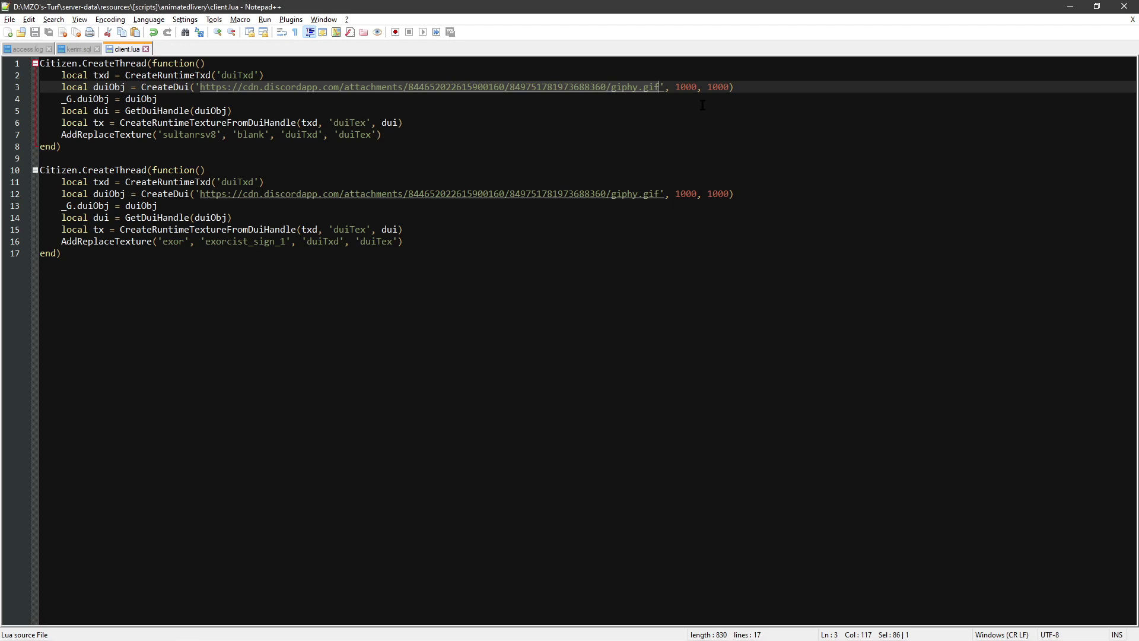
left_click_drag(678, 87, 699, 86)
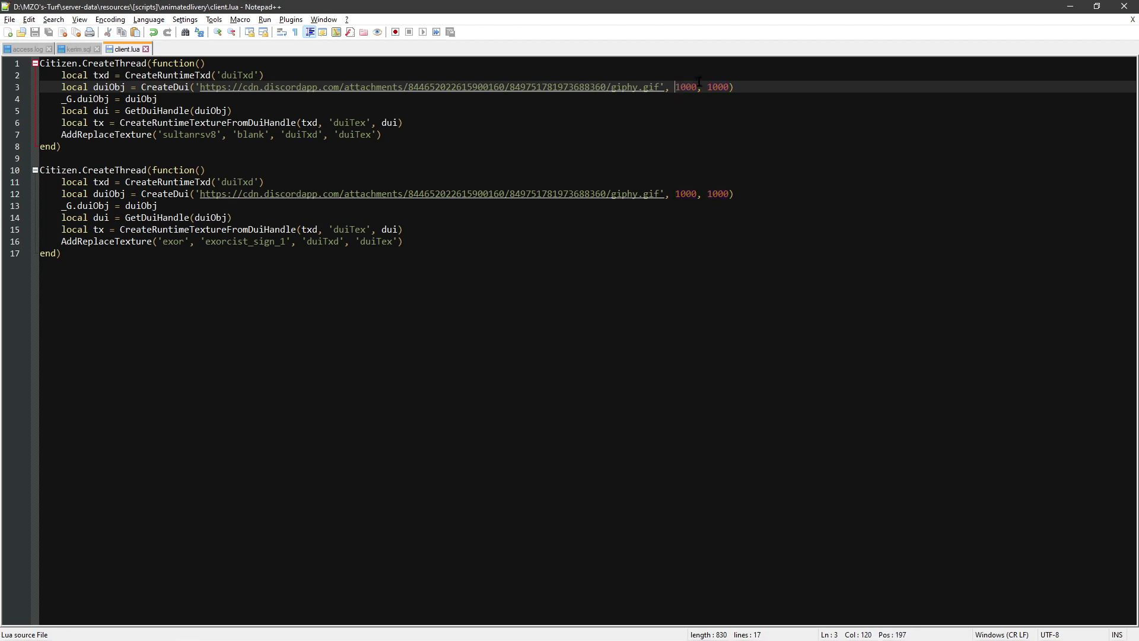
double_click(717, 86)
double_click(686, 86)
left_click(675, 86)
double_click(679, 86)
left_click_drag(200, 86, 656, 87)
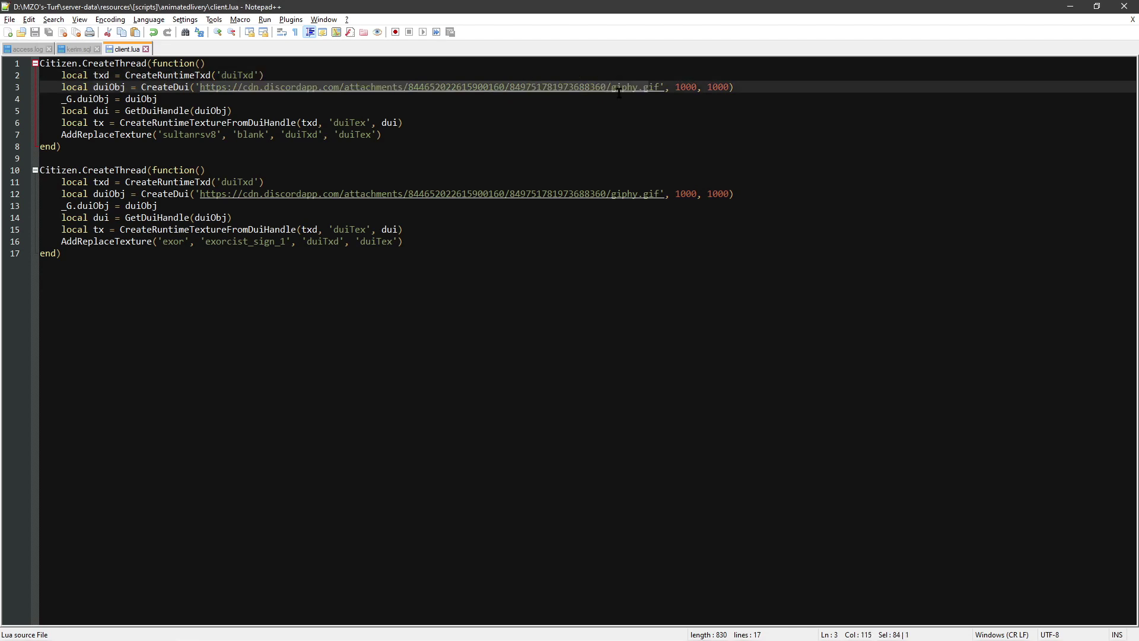
left_click(588, 101)
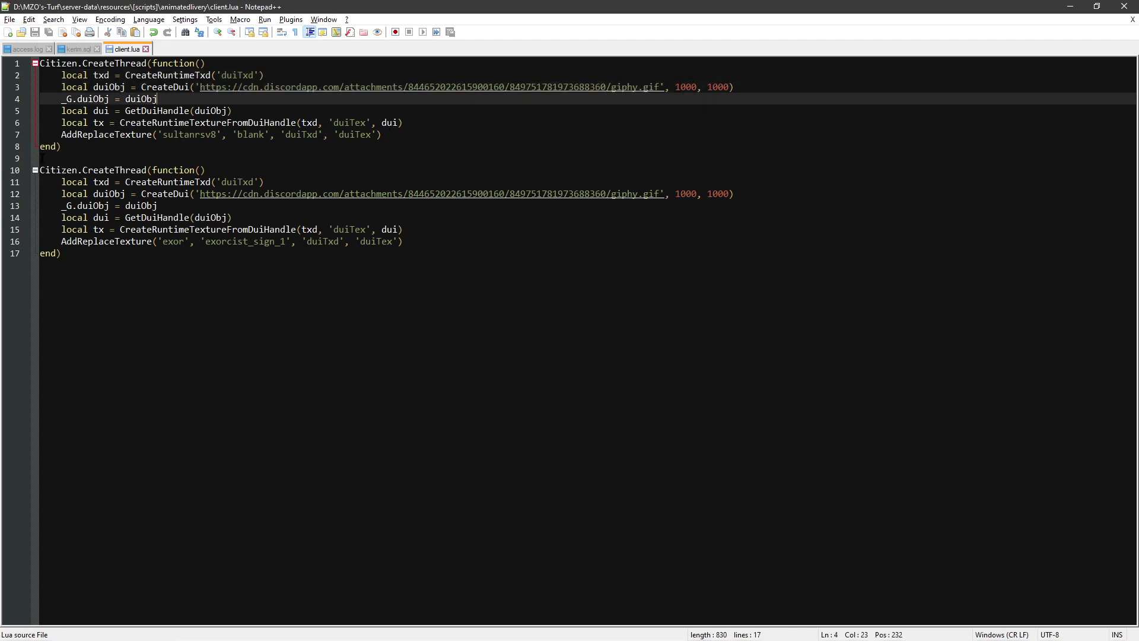
left_click_drag(62, 146, 37, 62)
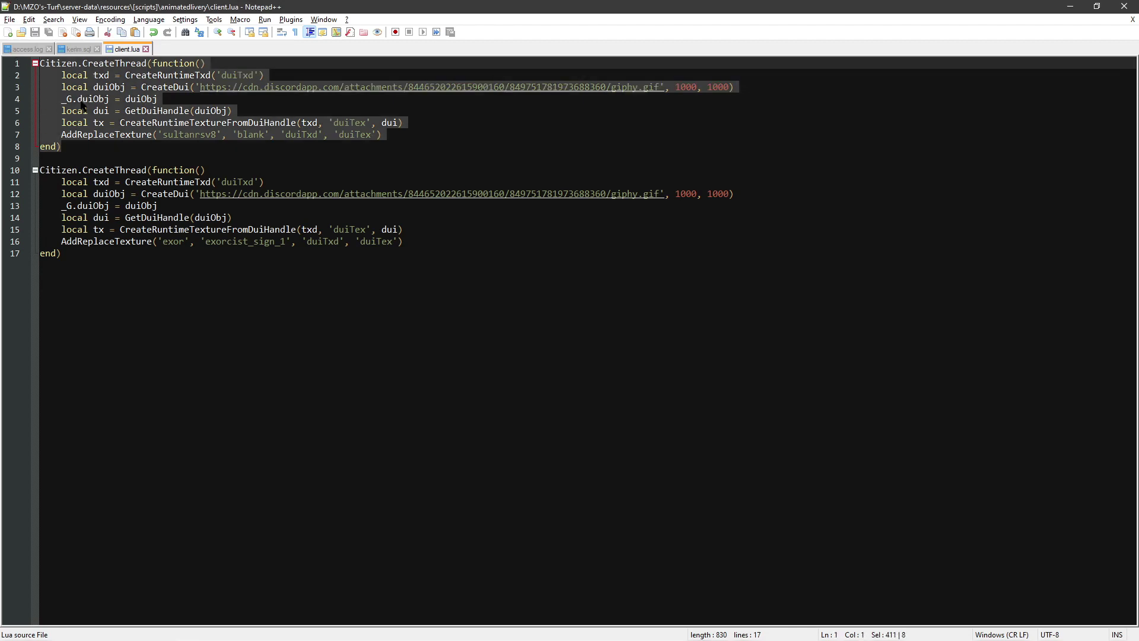
left_click(218, 62)
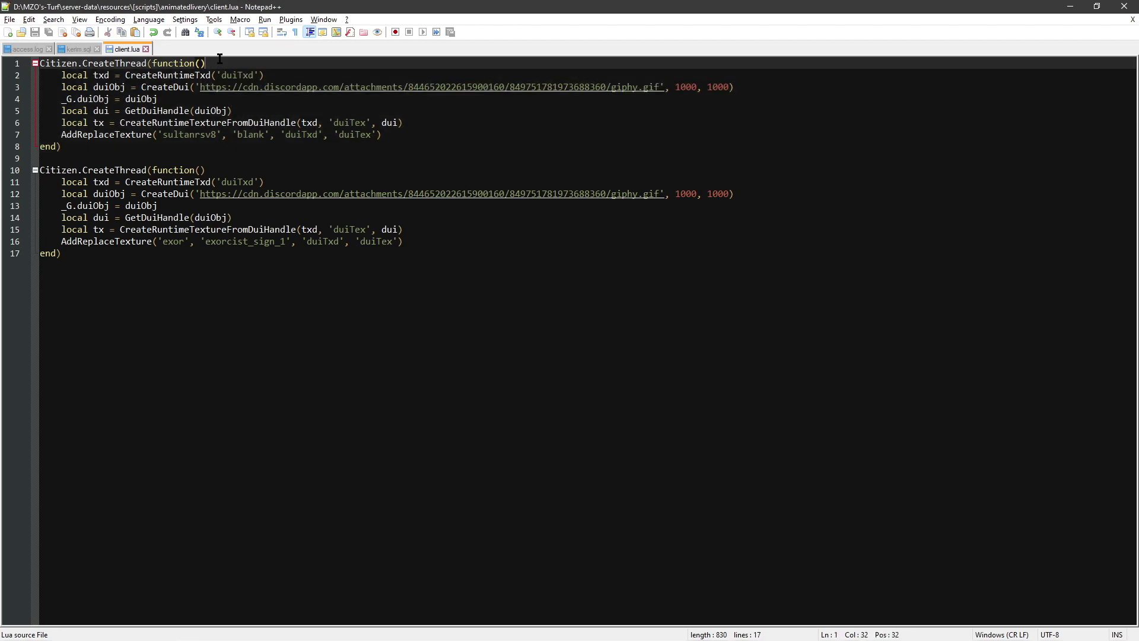
left_click(497, 75)
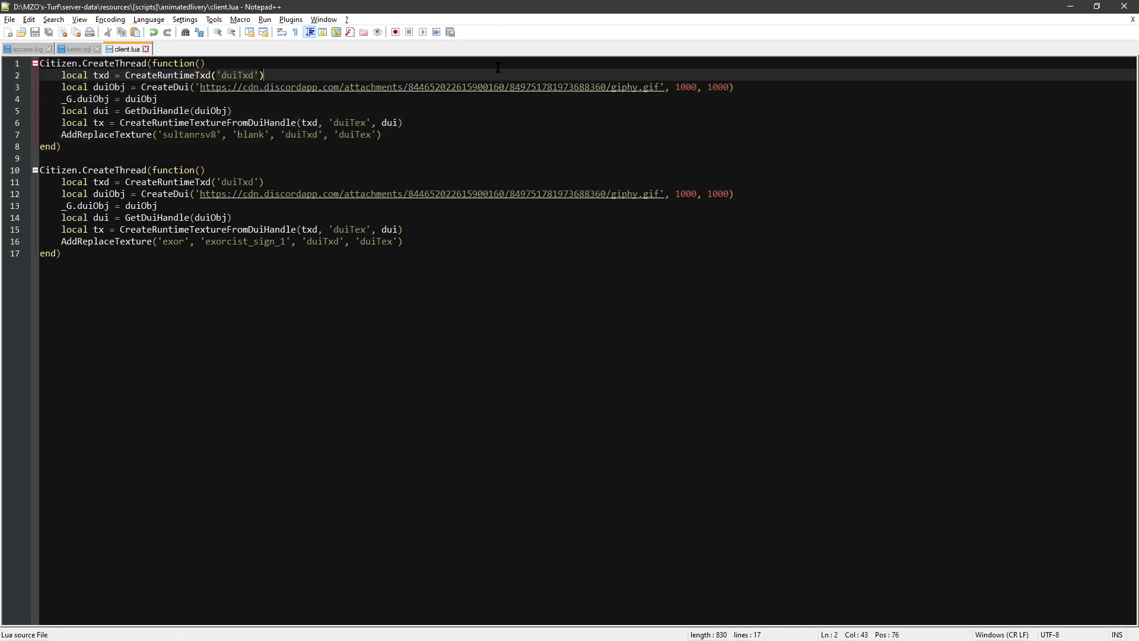
key("Down")
key("Down")
key("Down")
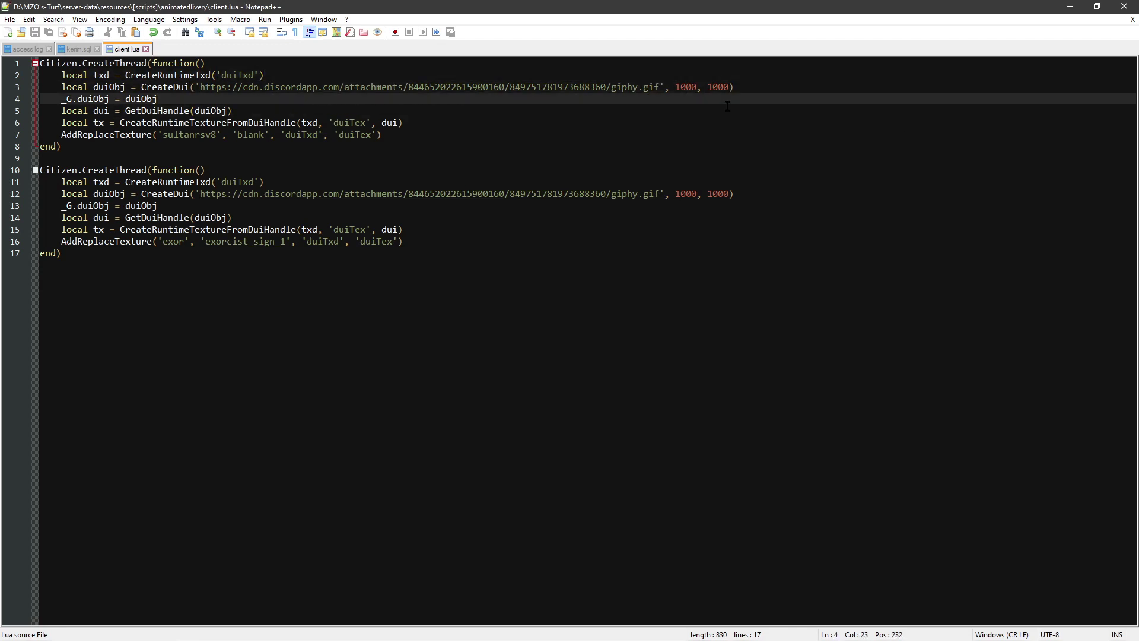
key("Down")
key("Down")
key("Down")
key("Down")
key("Up")
key("Up")
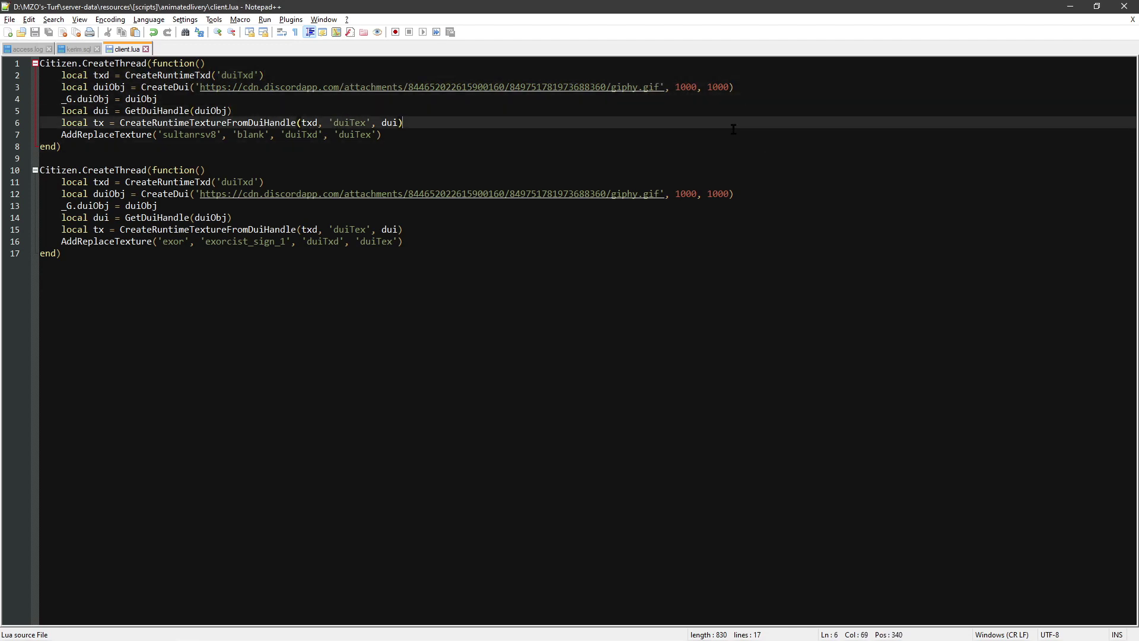
key("Down")
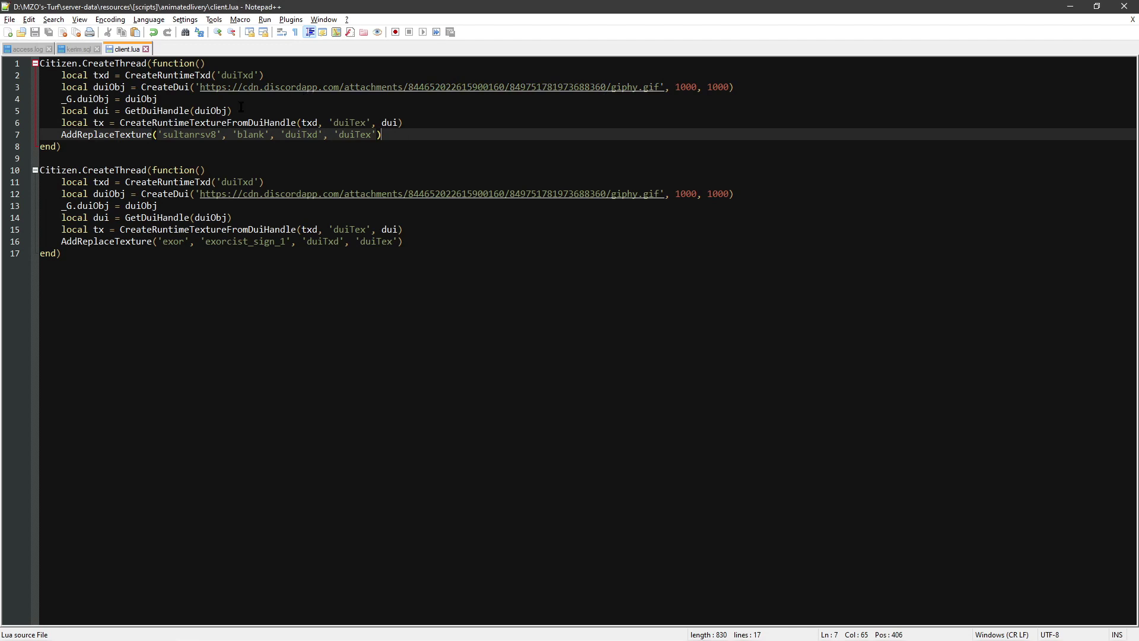
left_click_drag(201, 86, 662, 86)
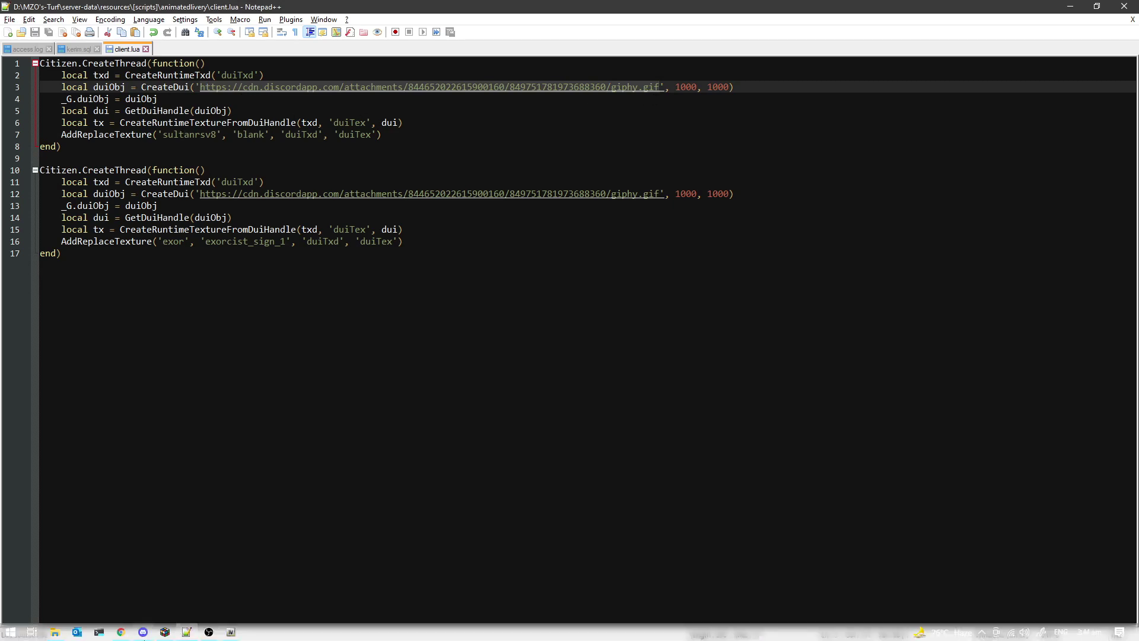
left_click(143, 632)
Copy the link of the first nuclear-explosion GIF in the Discord direct message.
left_click(22, 29)
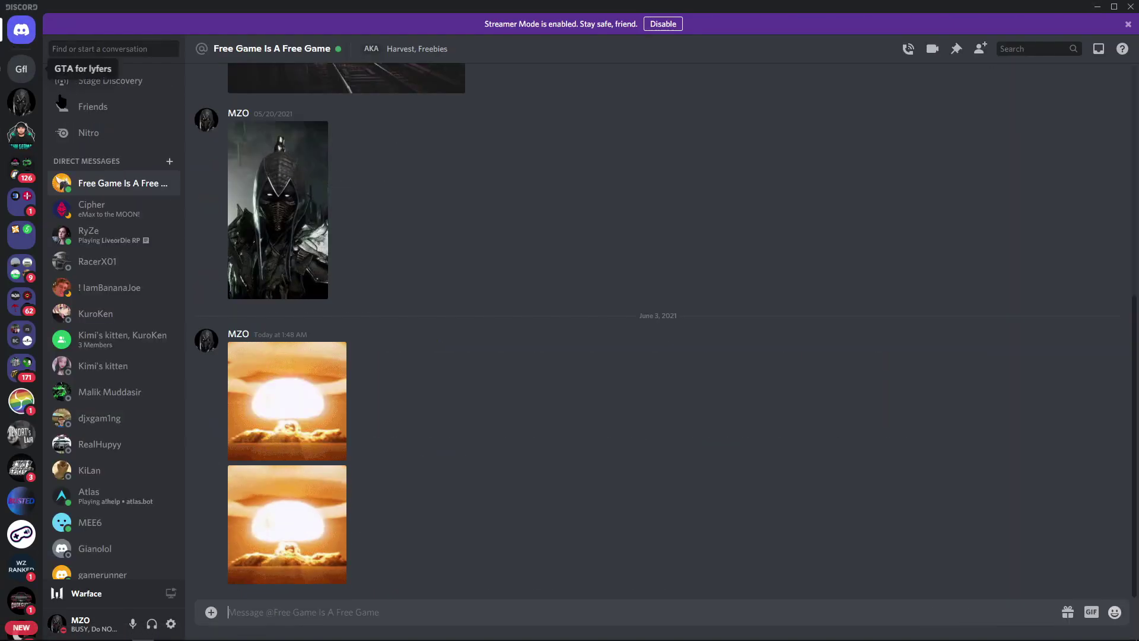
left_click(286, 398)
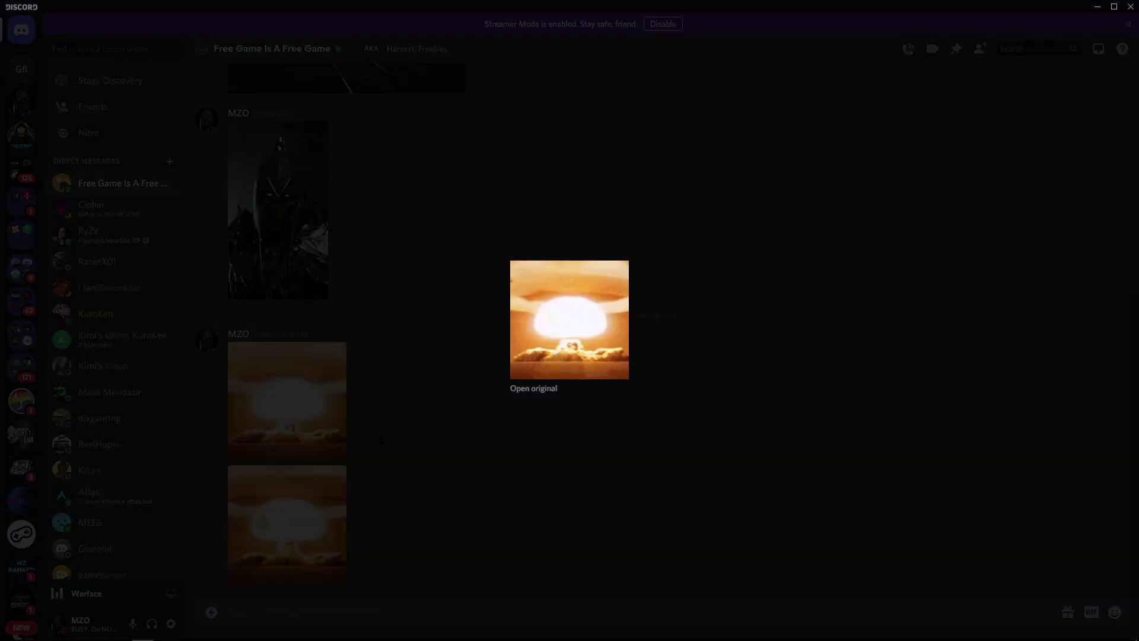
left_click(377, 433)
right_click(305, 415)
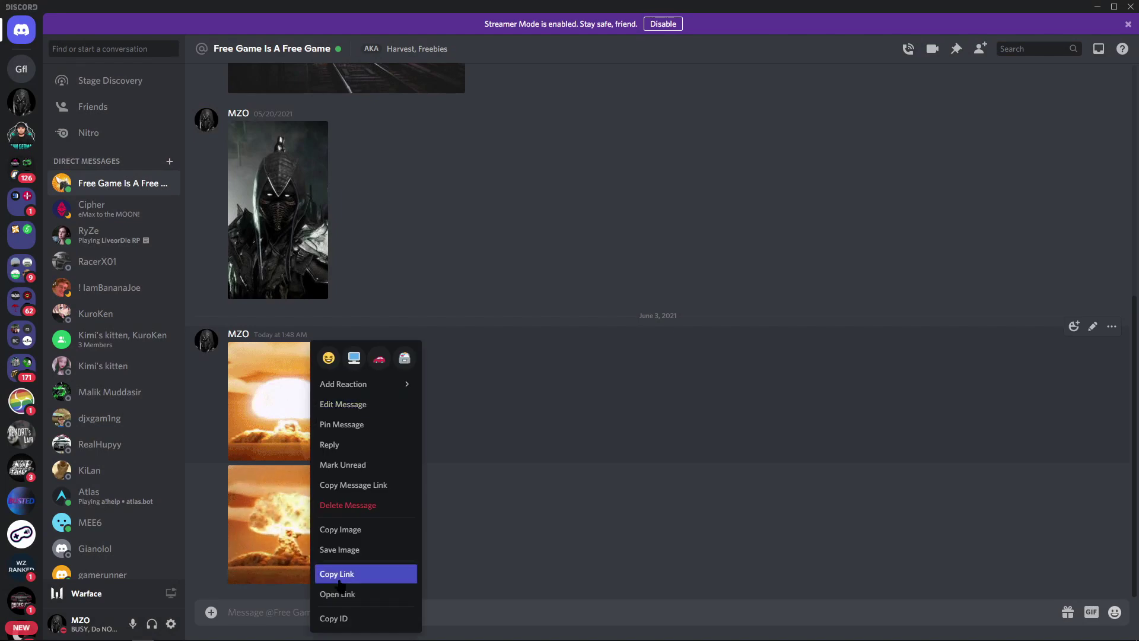
left_click(338, 573)
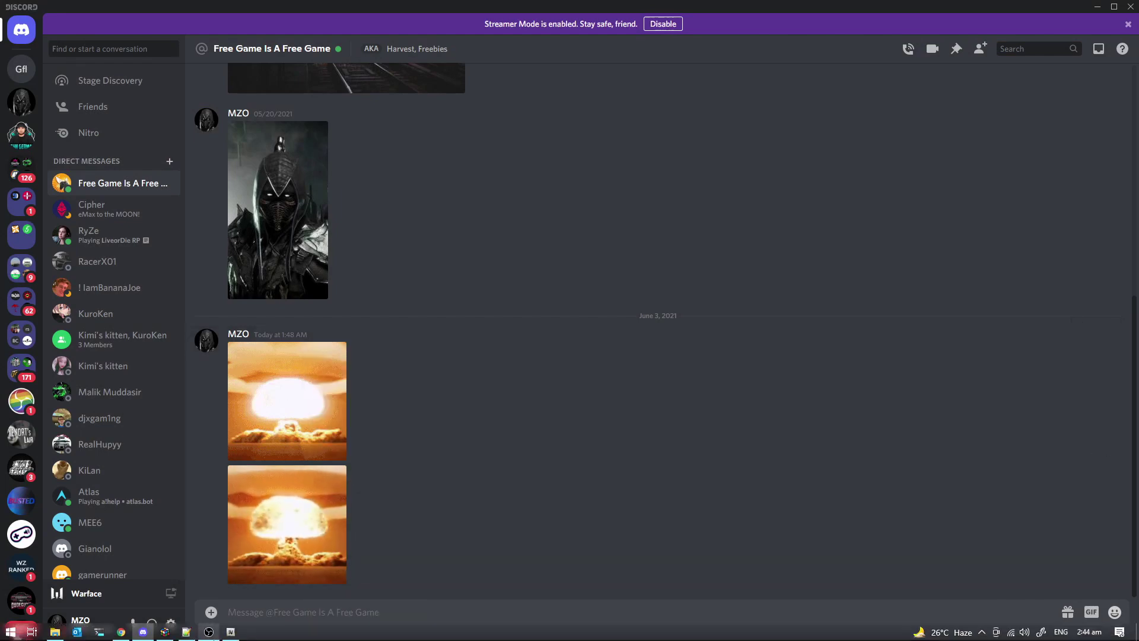
In client.lua, select 'blank' and 'sultanrsv8' on line 7, then the GIF URL on line 3.
left_click(209, 633)
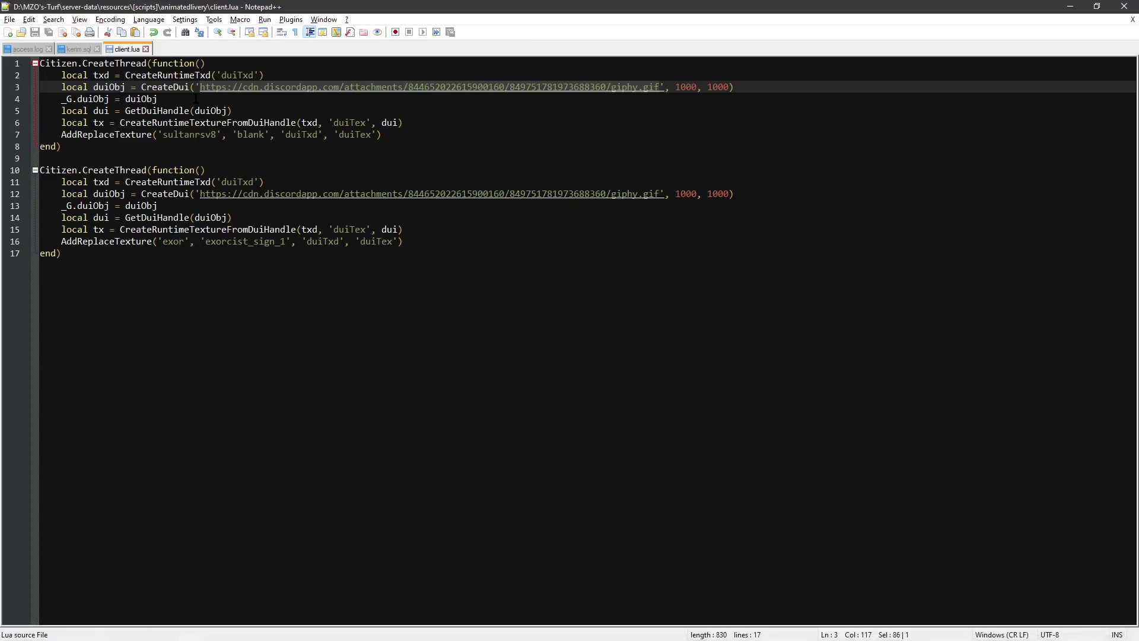
double_click(242, 134)
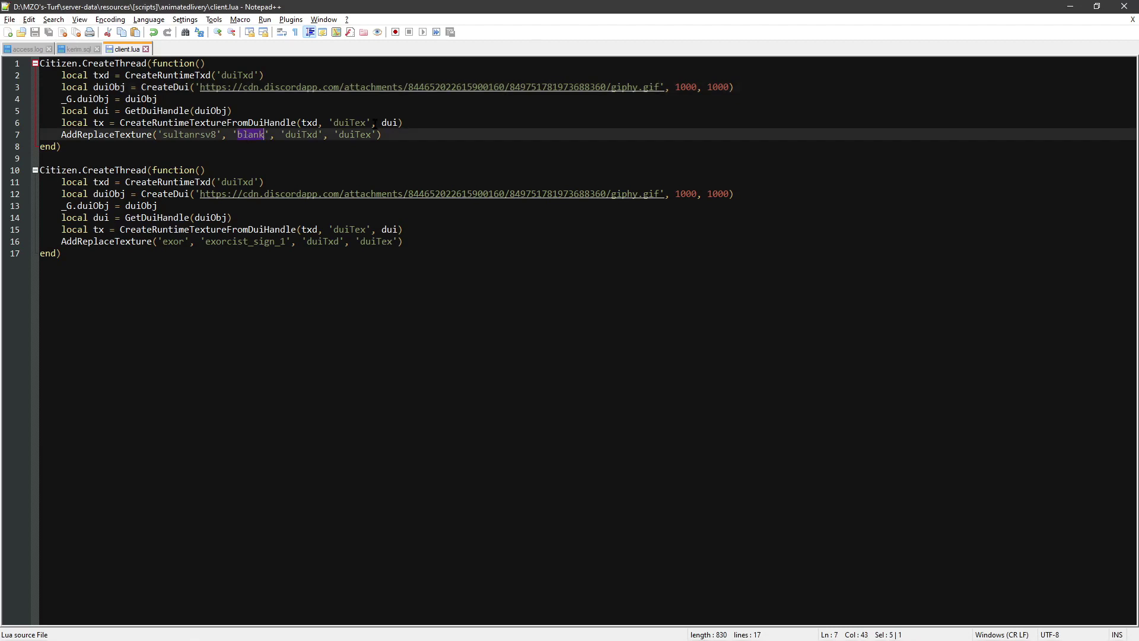
double_click(209, 136)
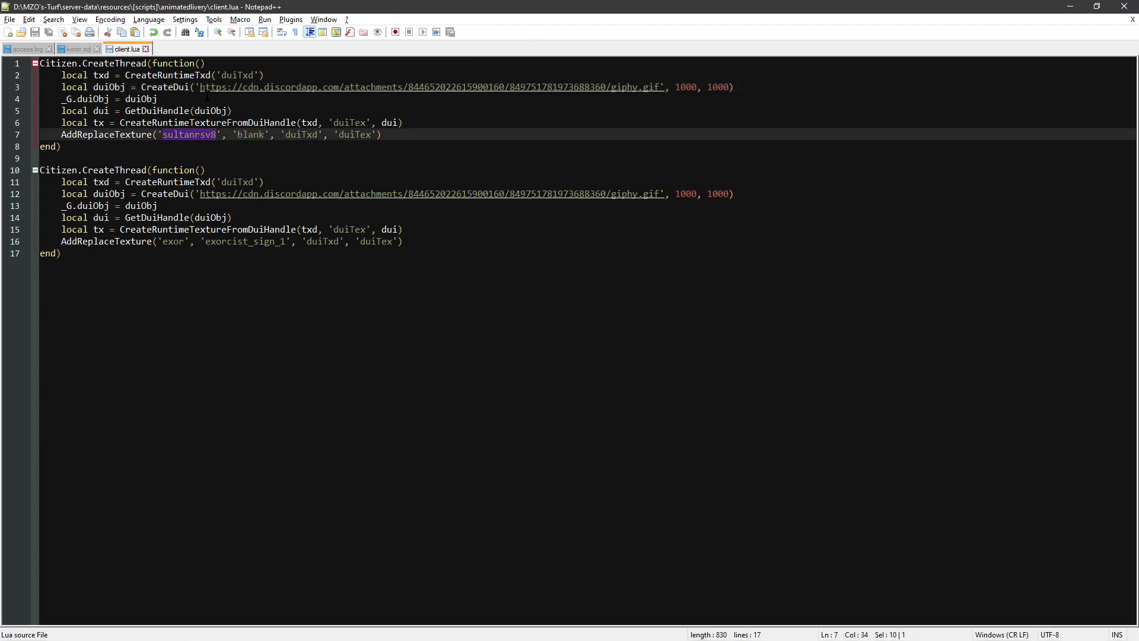
left_click_drag(201, 87, 660, 87)
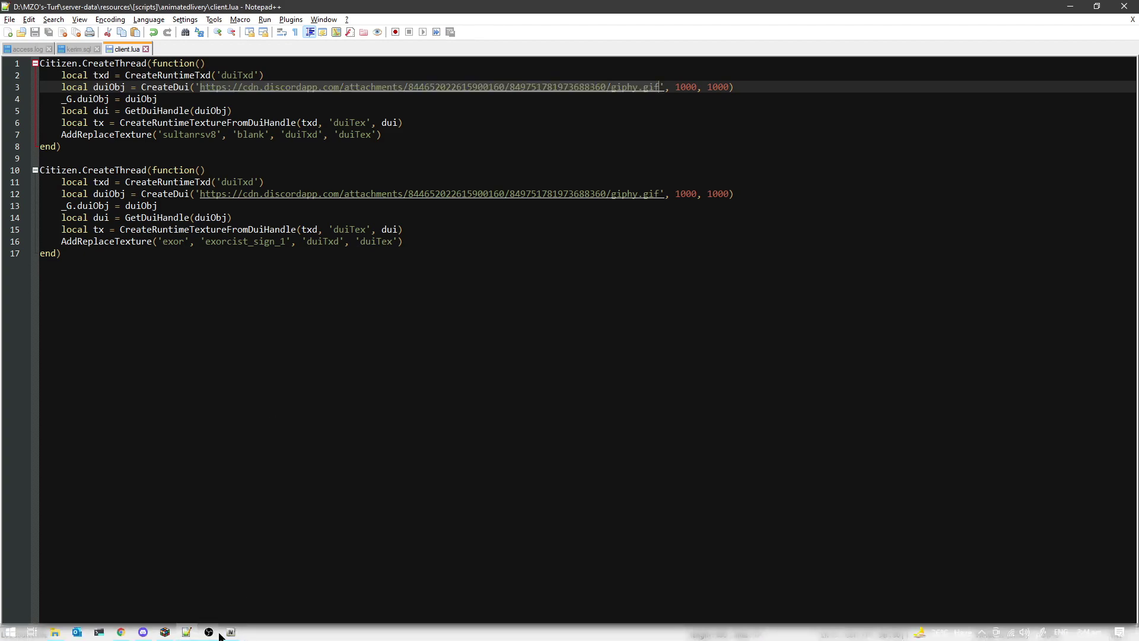
Copy the second explosion GIF's link in Discord, then select 'blank' on client.lua line 7.
left_click(142, 631)
left_click(291, 410)
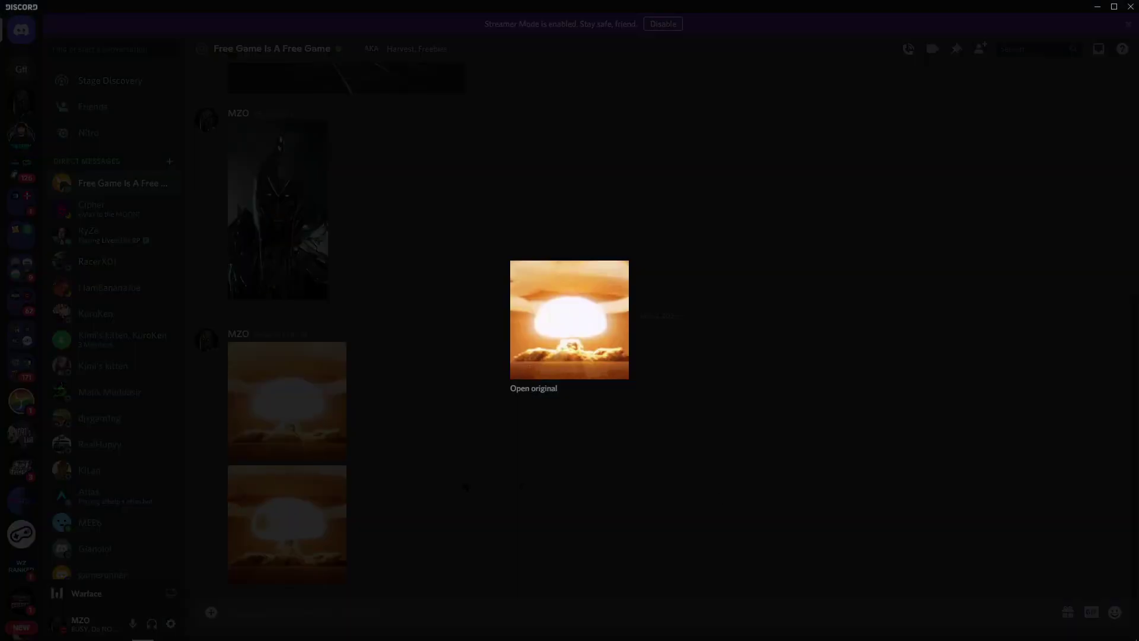
left_click(643, 474)
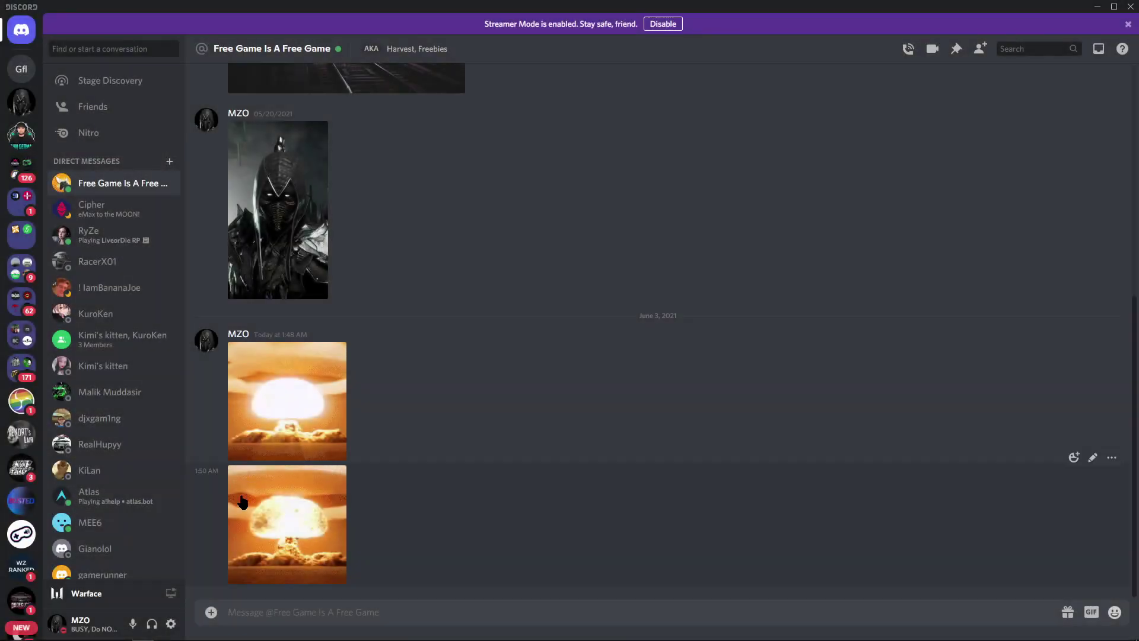
right_click(280, 519)
left_click(307, 574)
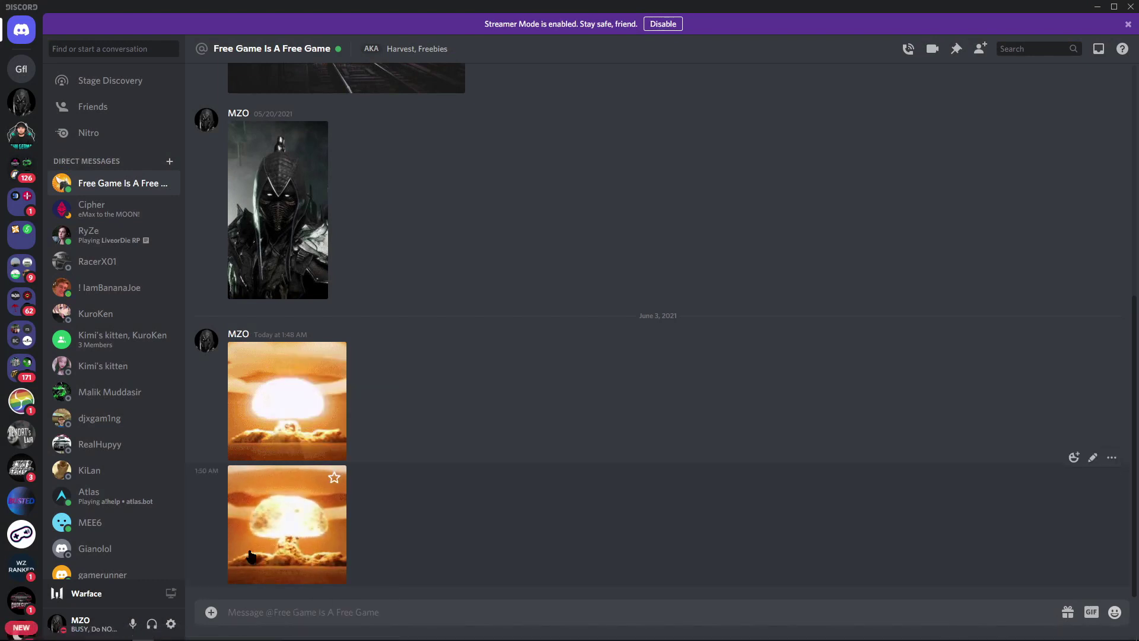
left_click(165, 631)
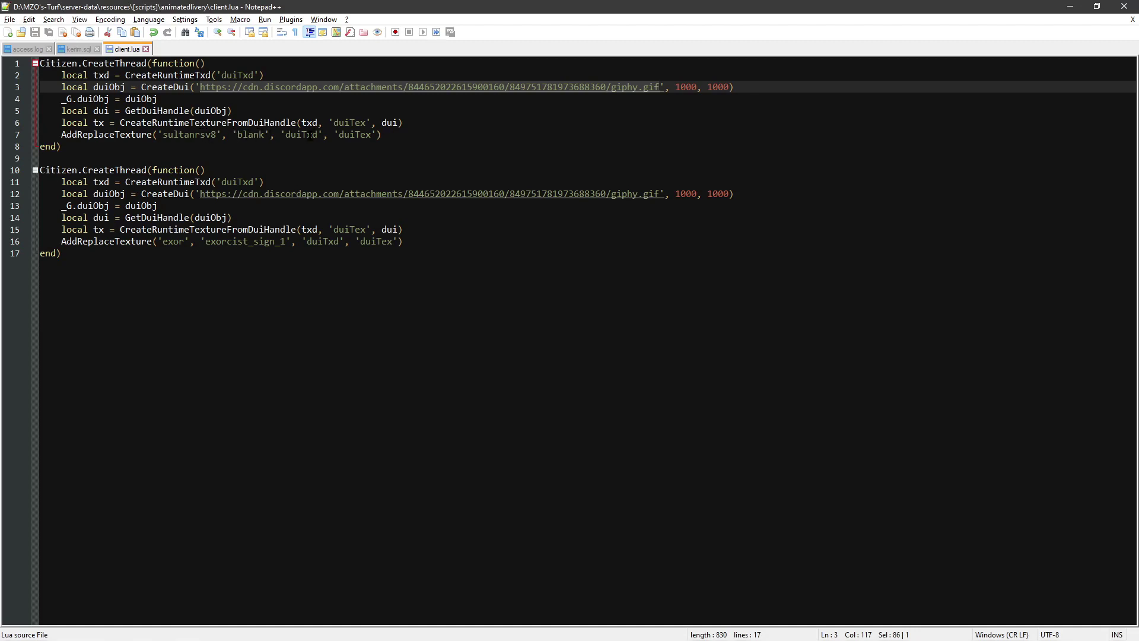
left_click_drag(238, 135, 263, 134)
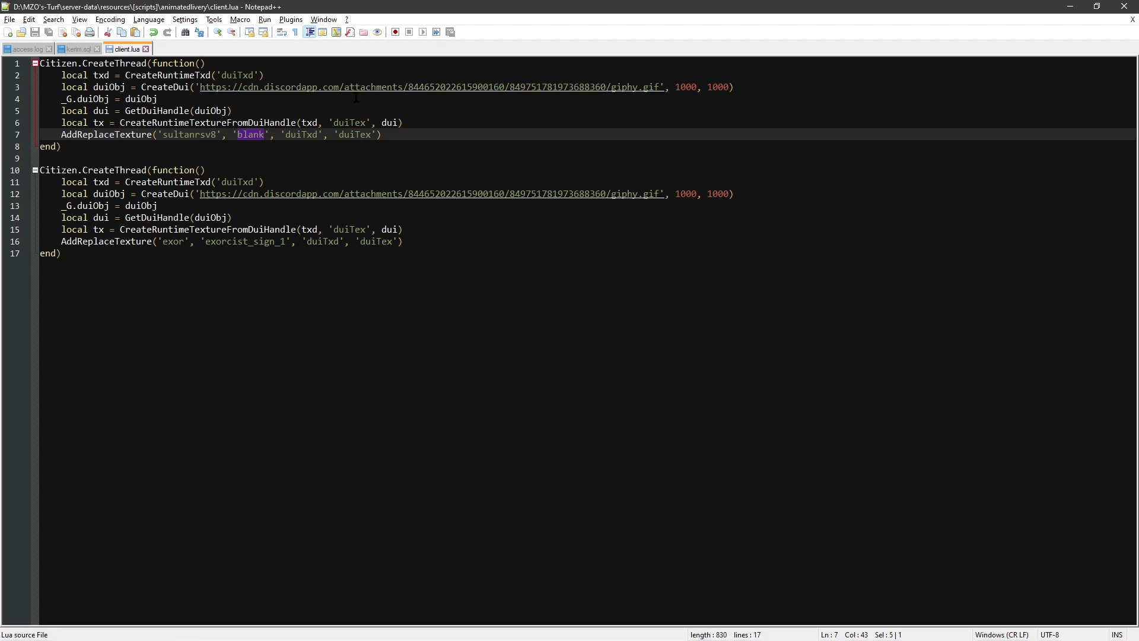
double_click(683, 88)
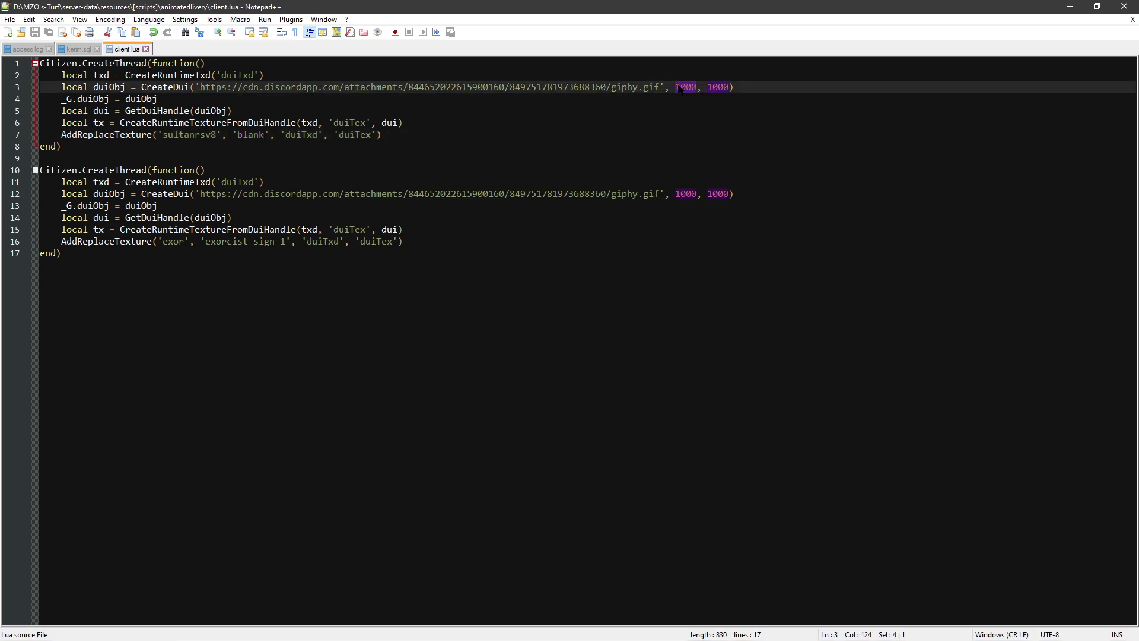
triple_click(680, 88)
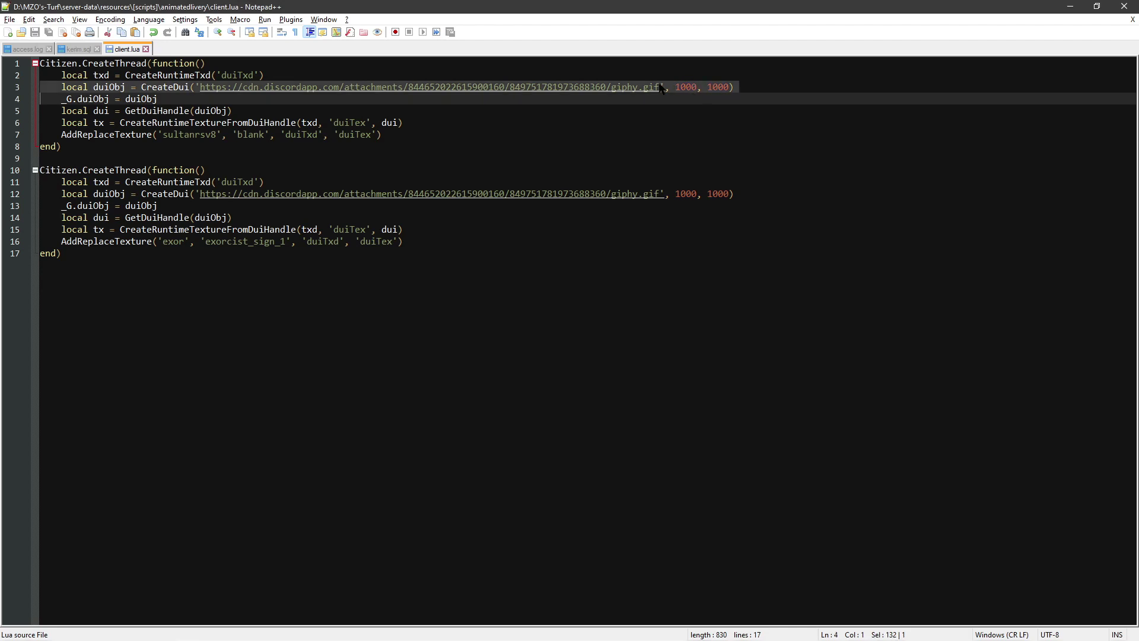
double_click(685, 87)
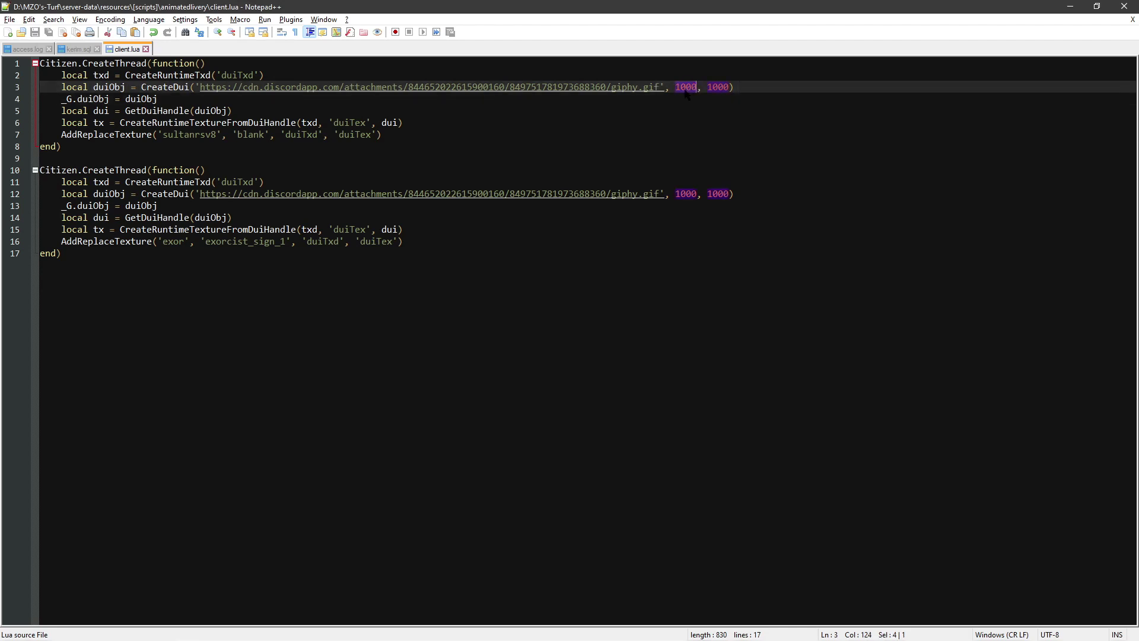
double_click(190, 135)
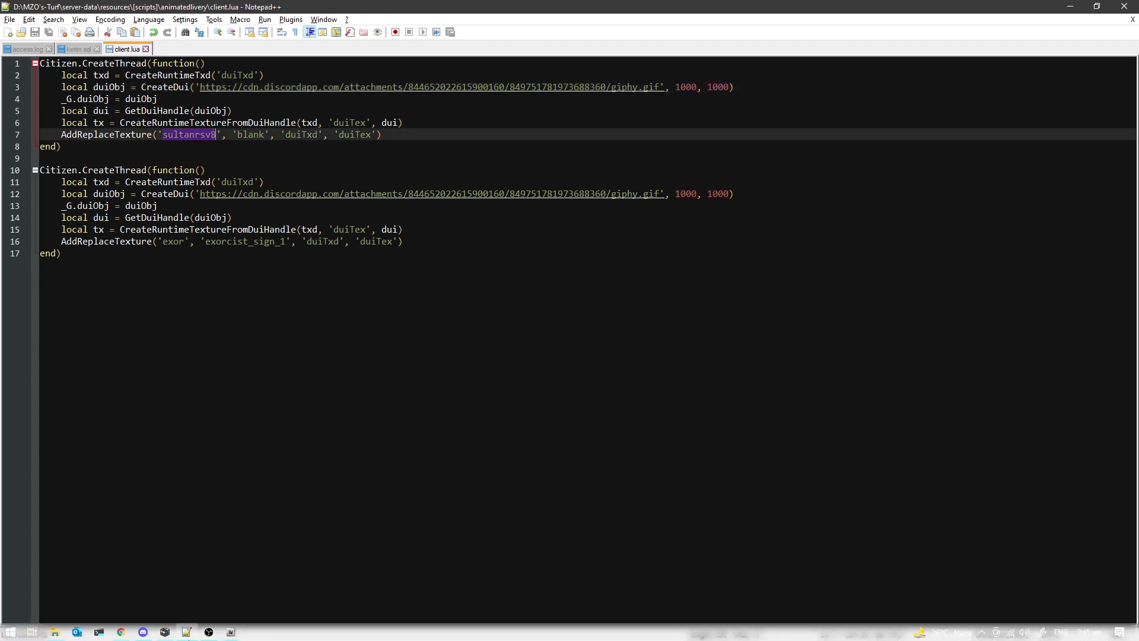
Select 16challenger.yft in the stream folder and cancel renaming it.
left_click(58, 633)
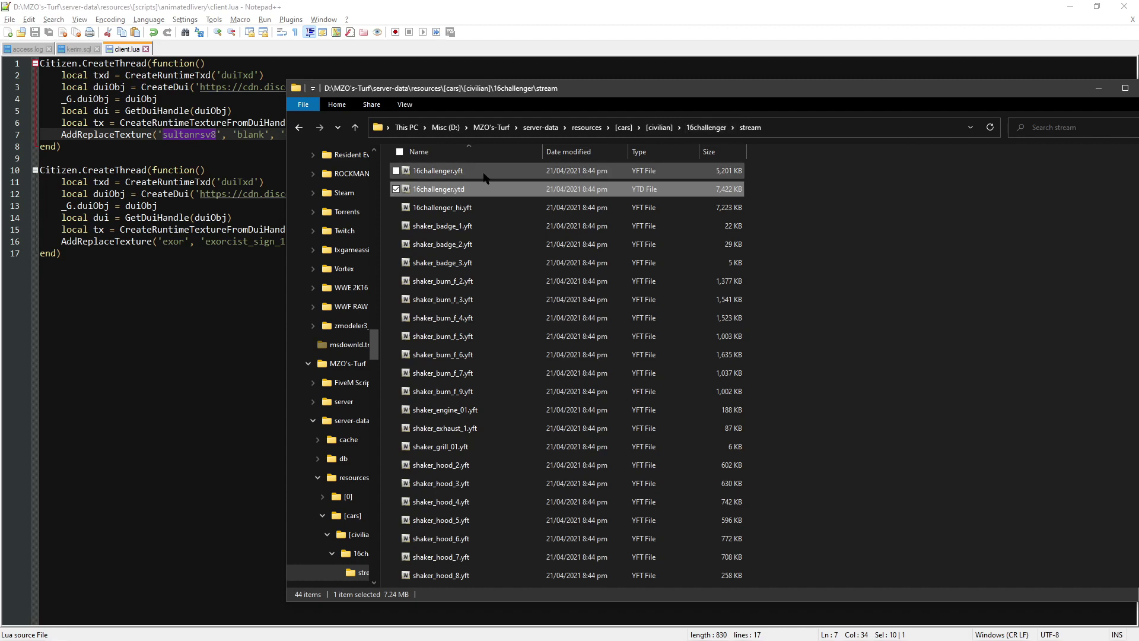
left_click(436, 170)
key("F2")
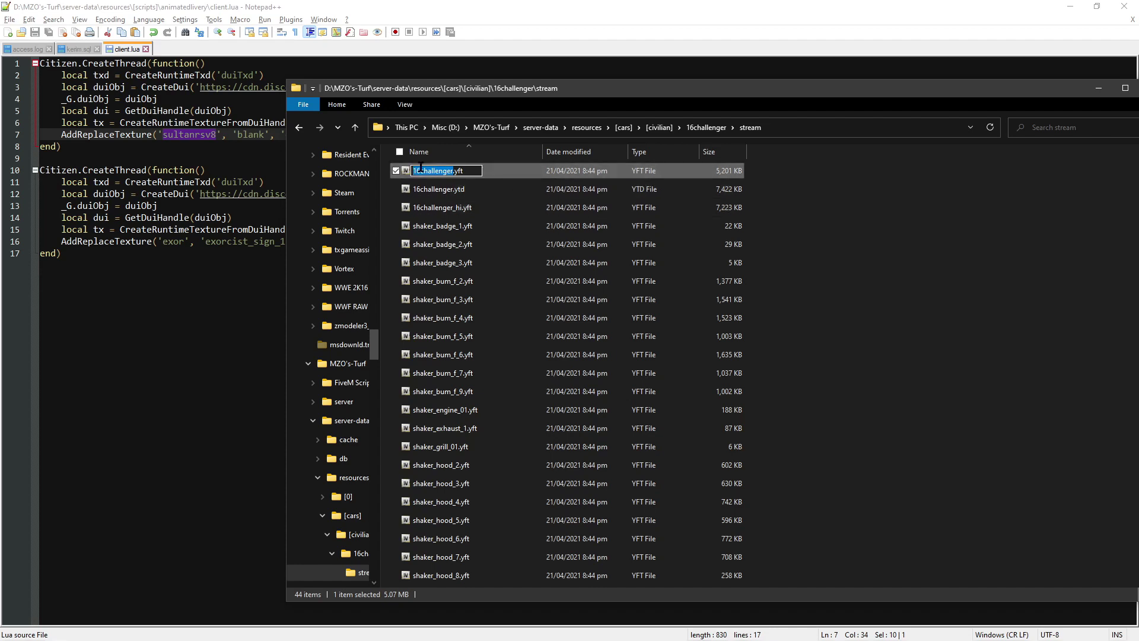
right_click(436, 170)
left_click(697, 167)
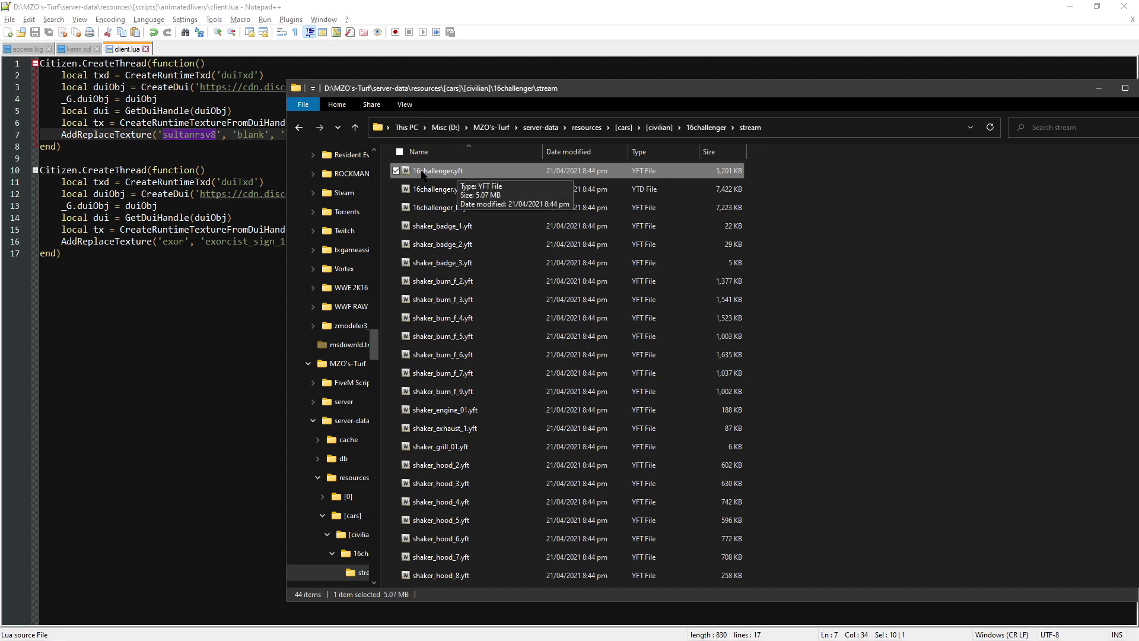
Select 'blank' on client.lua line 7, then bring up the 16challenger.ytd texture list.
left_click(191, 139)
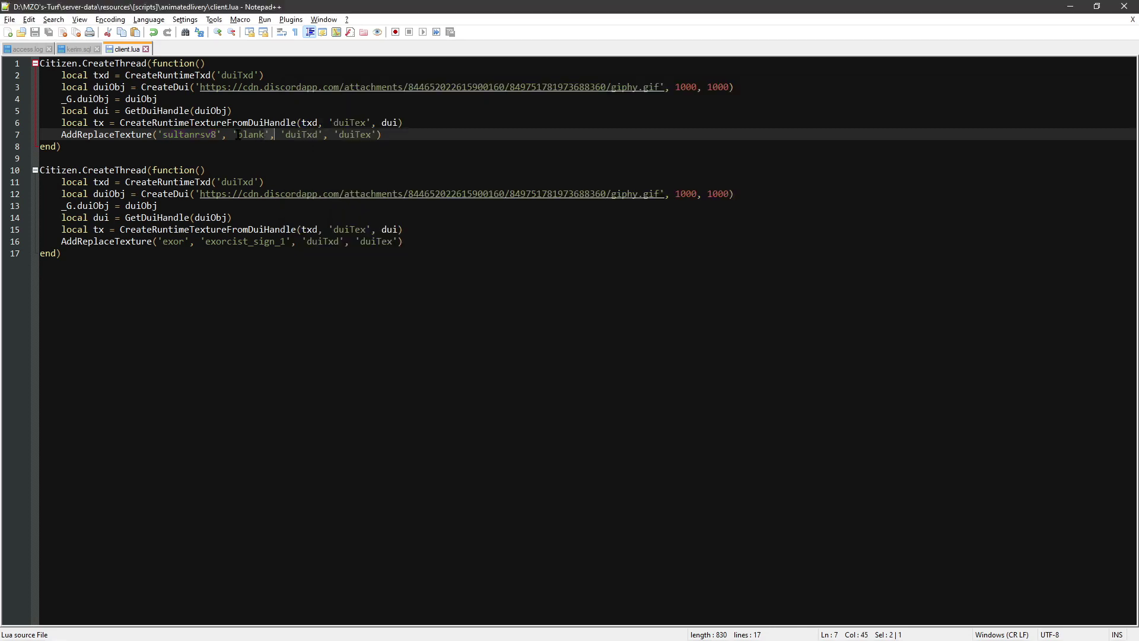
double_click(250, 135)
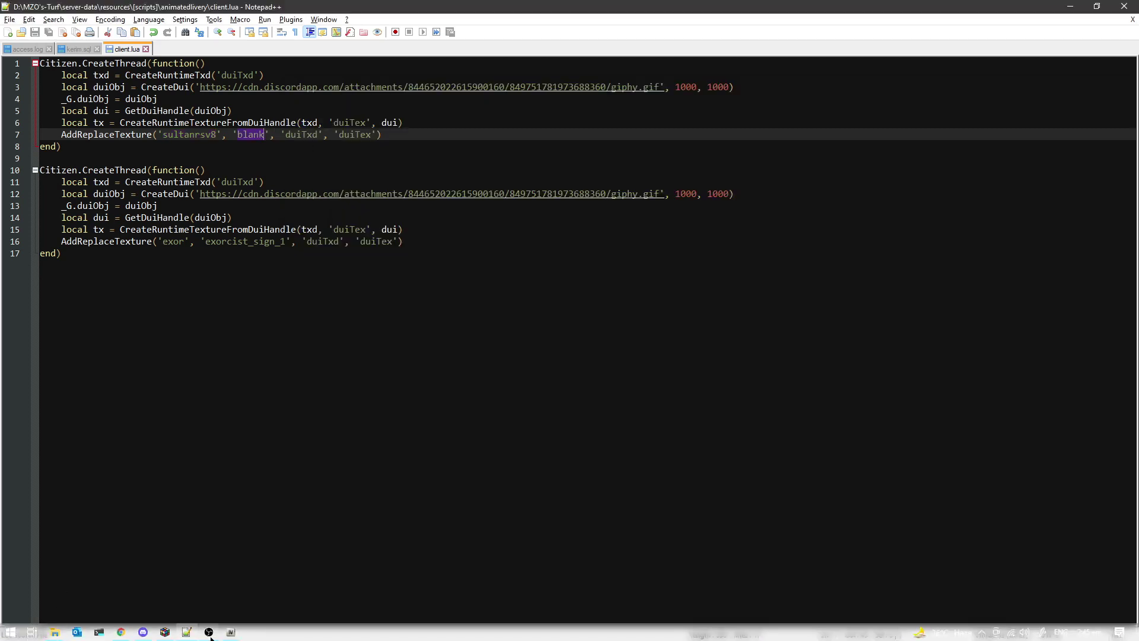
left_click(208, 631)
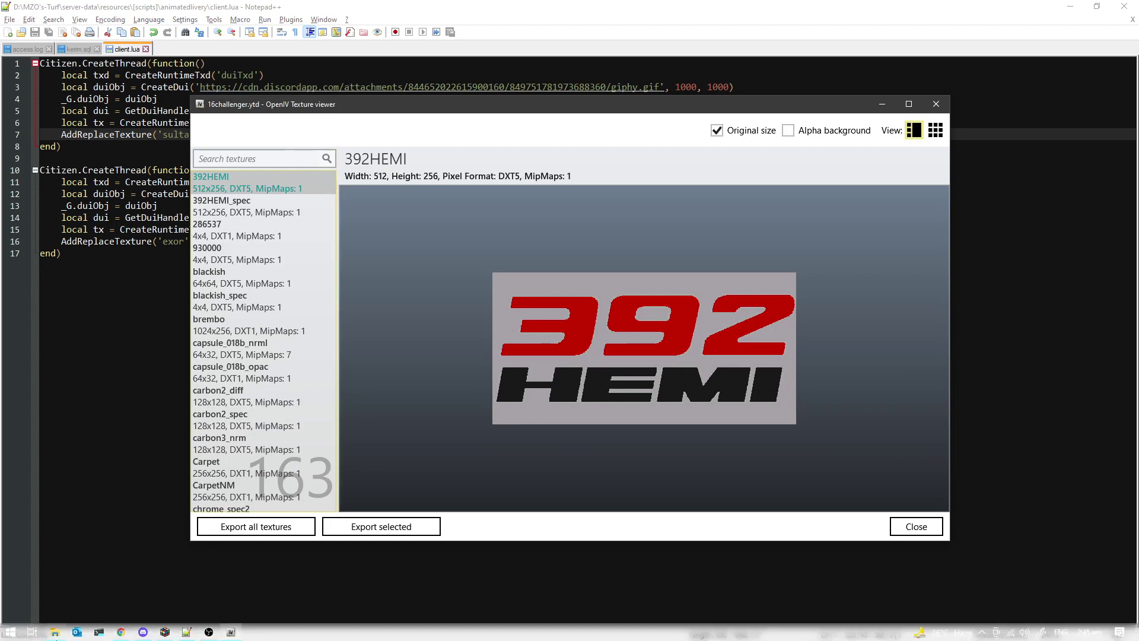
Open 16challenger.ytd and preview the 392HEMI_spec, 286537 and blackish textures.
left_click(77, 632)
left_click(448, 189)
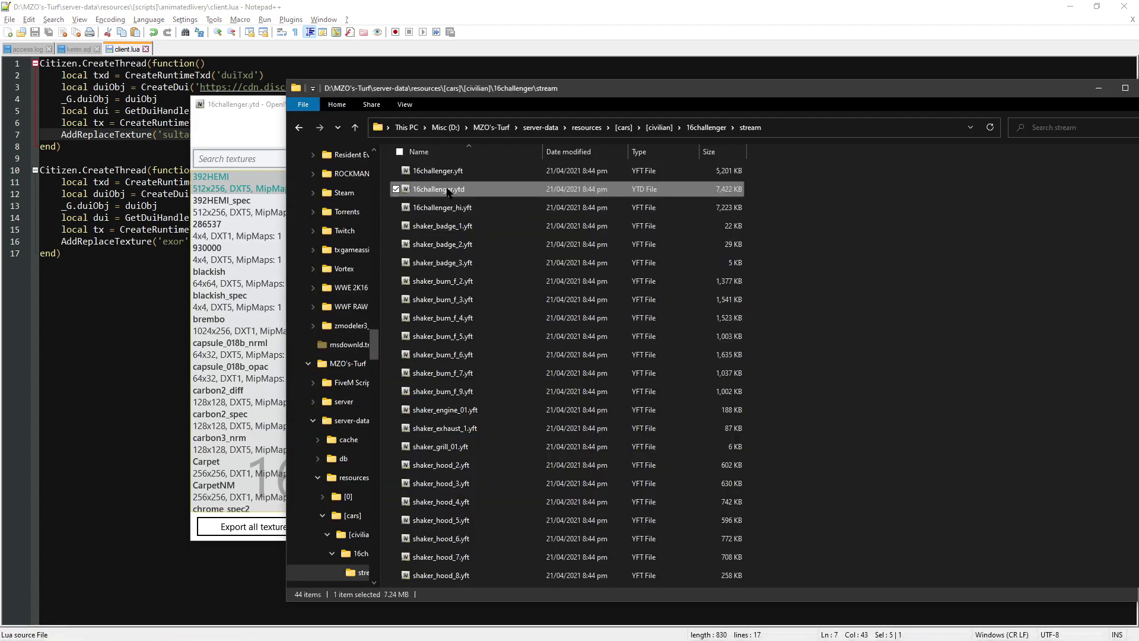
left_click(248, 104)
left_click(249, 205)
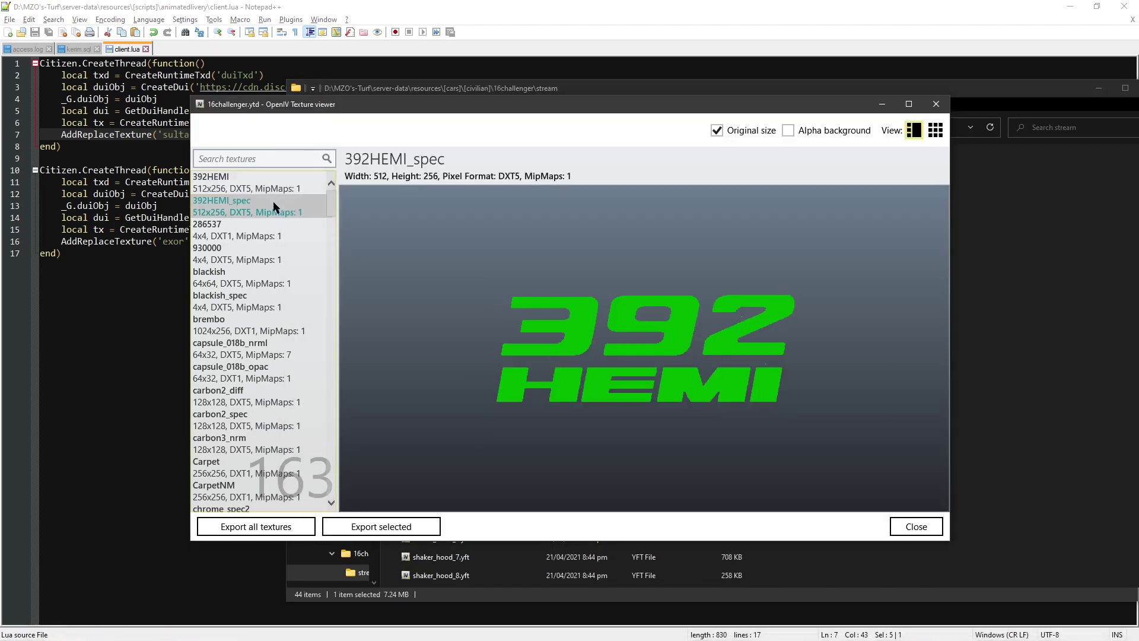
left_click(281, 230)
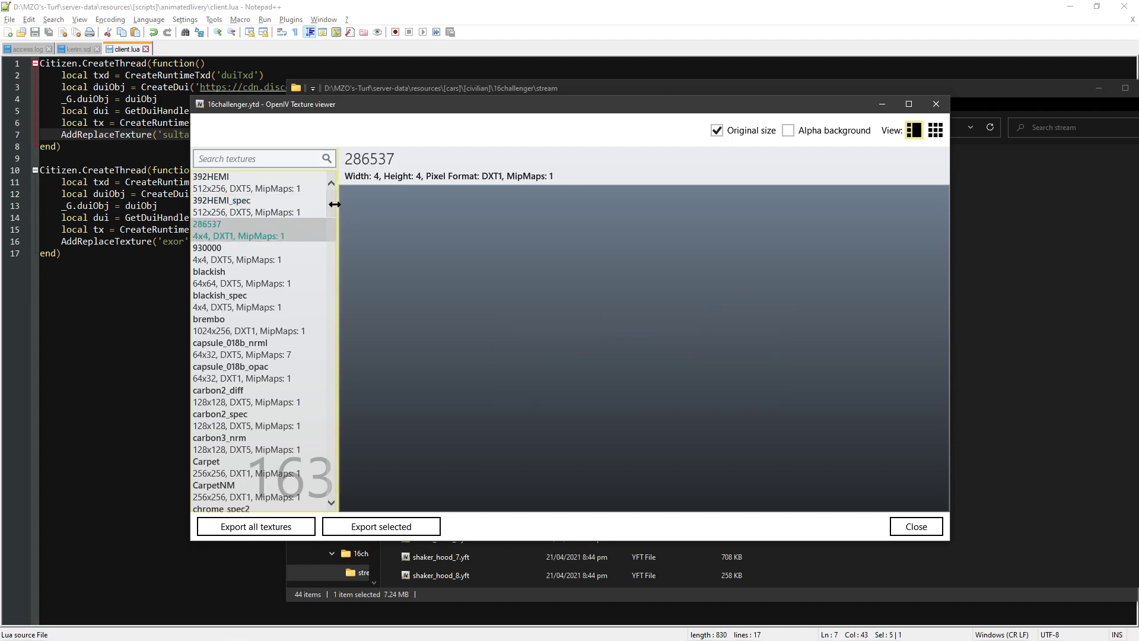
left_click(214, 275)
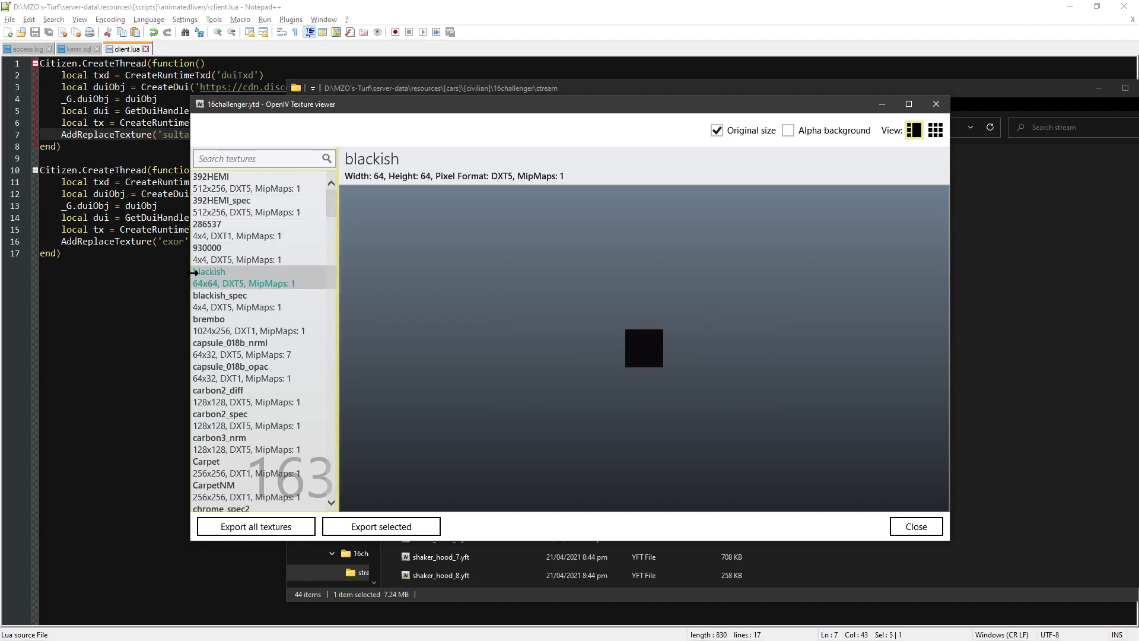
Move the texture viewer aside to check the code, then preview the Carpet texture.
left_click_drag(298, 107, 441, 108)
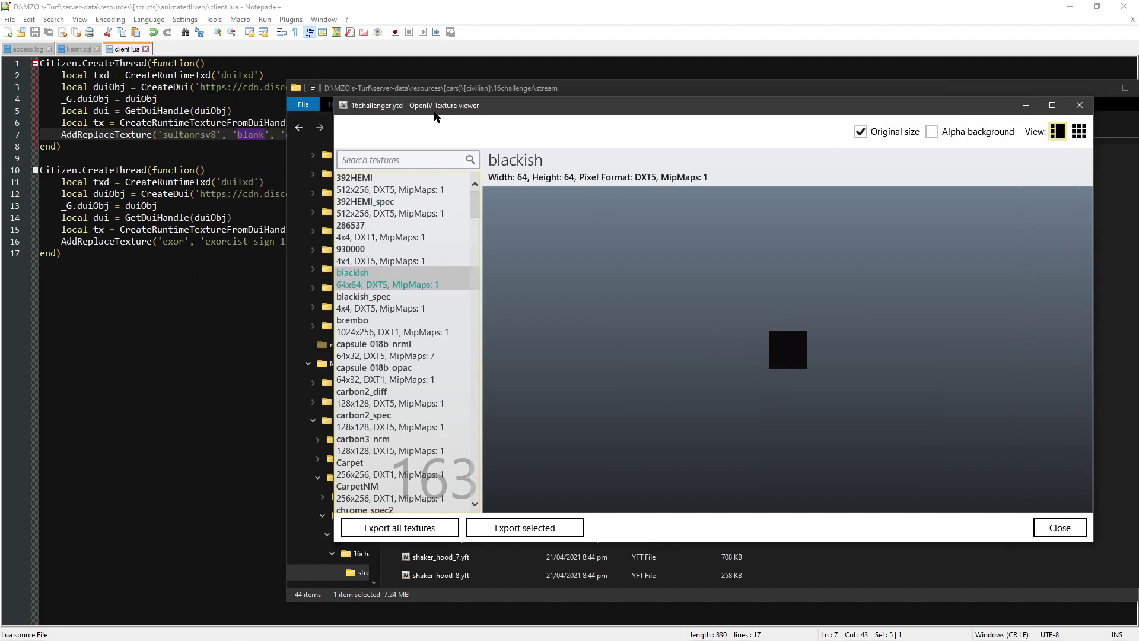
left_click(251, 134)
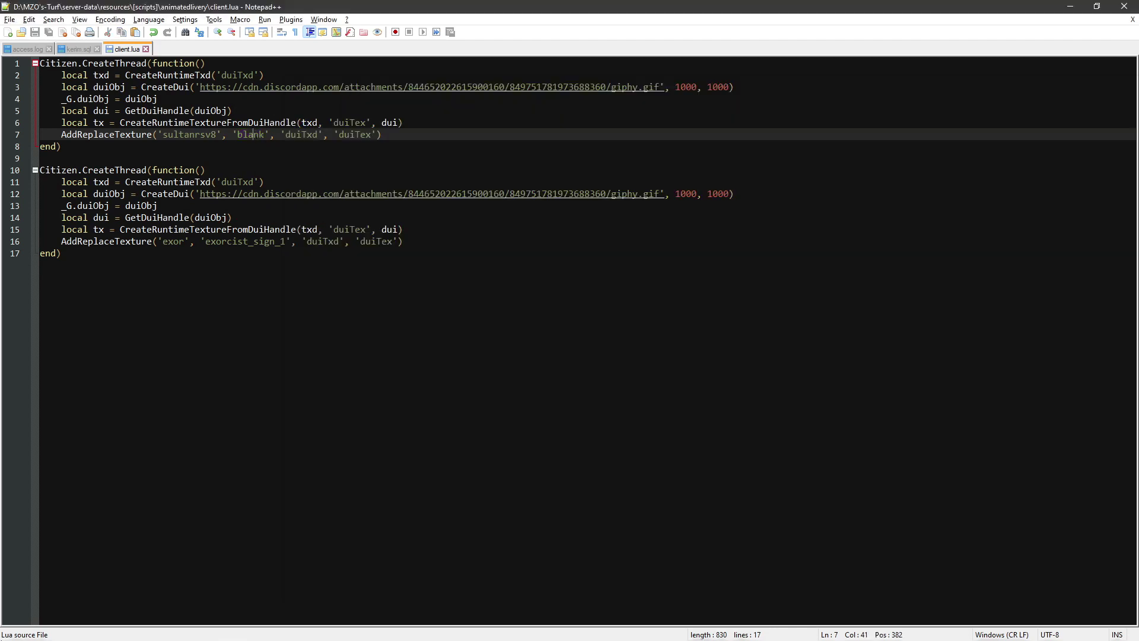
left_click(231, 632)
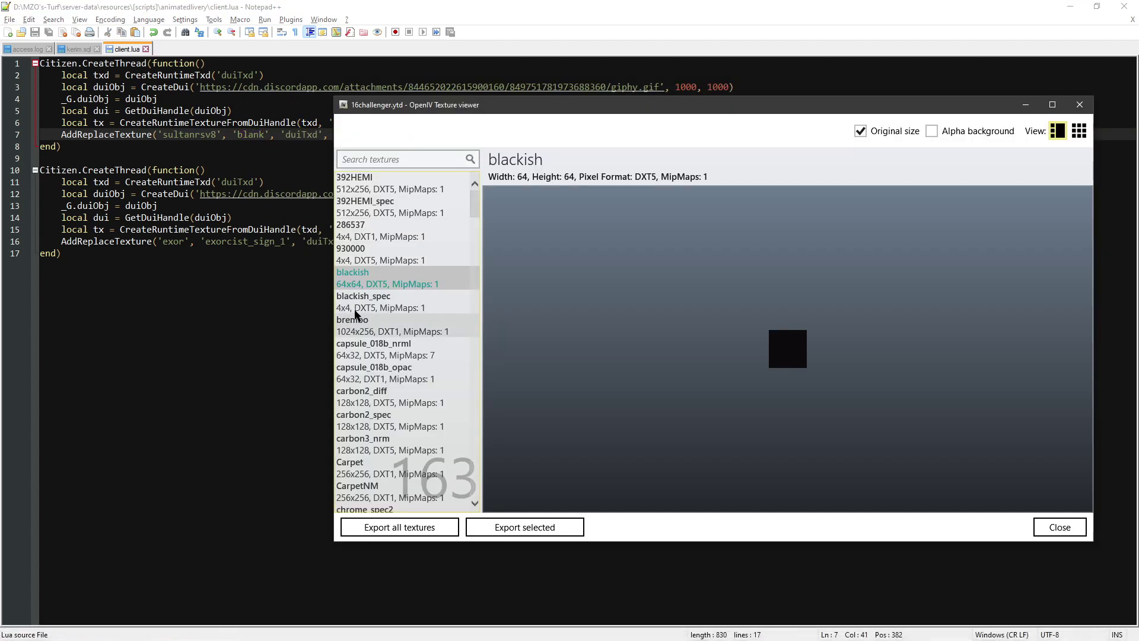
left_click(360, 469)
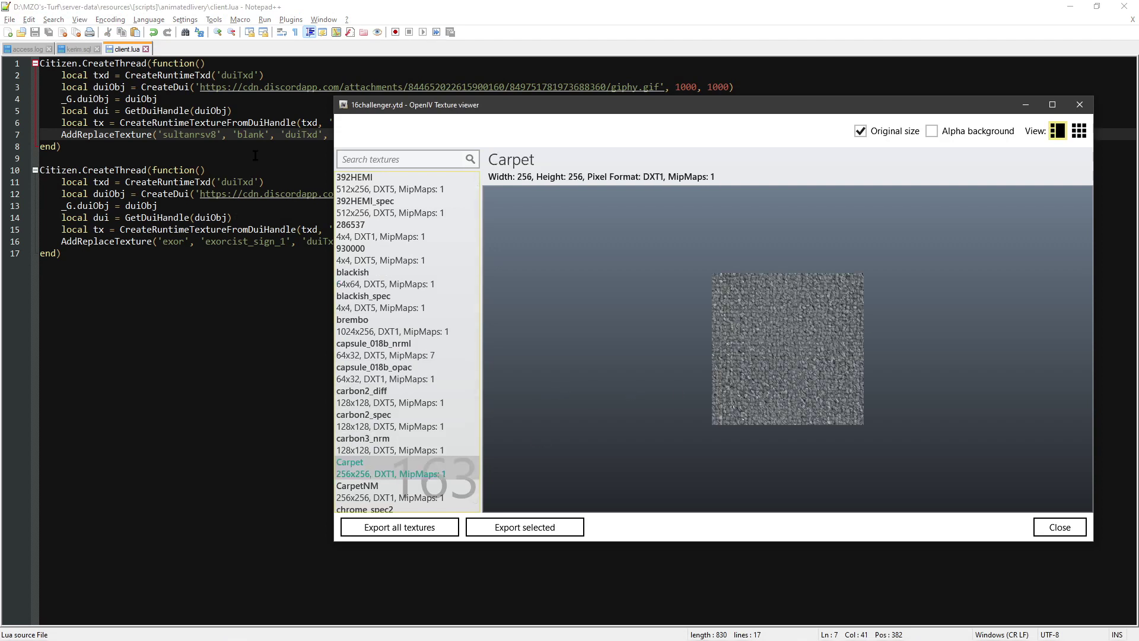
Flip between client.lua, Discord and the Carpet preview, ending back in client.lua.
left_click(295, 129)
left_click(233, 111)
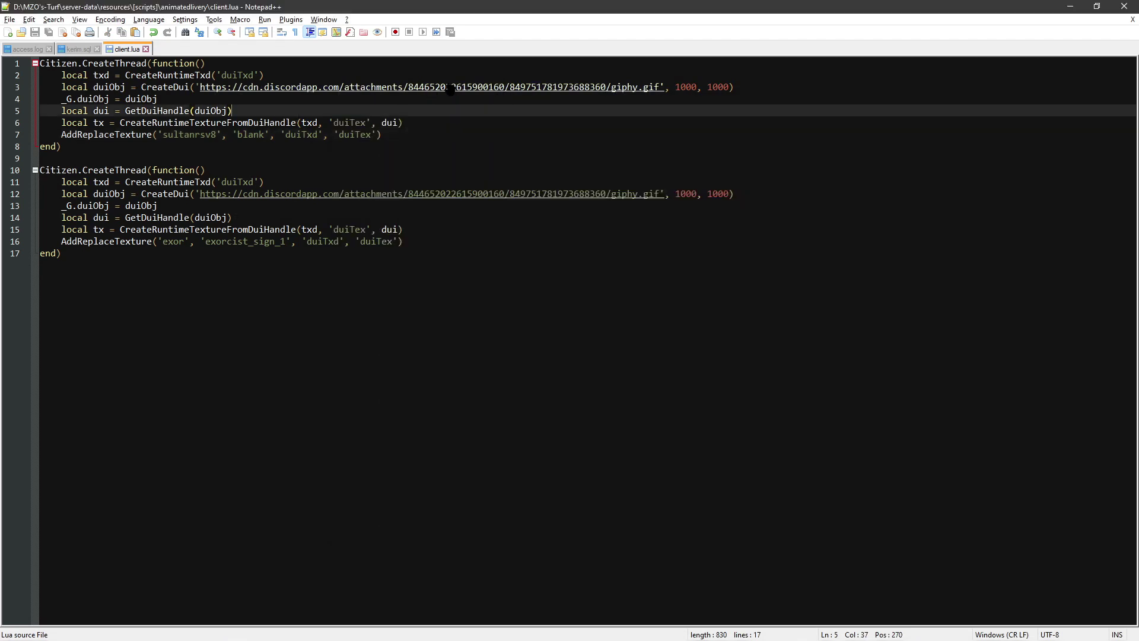
left_click(143, 632)
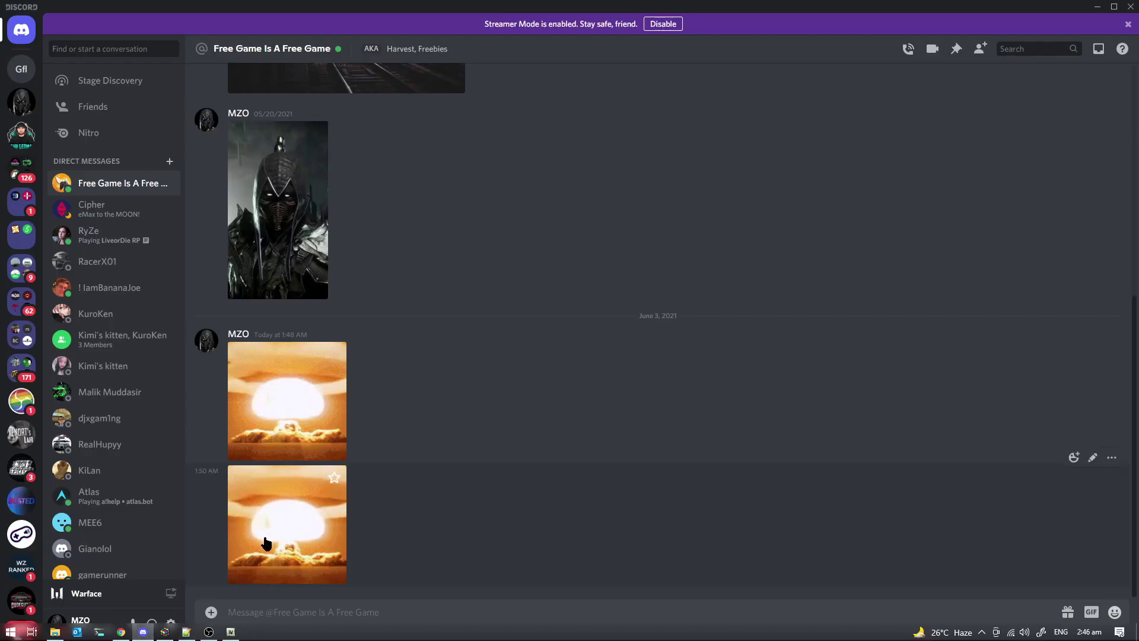
left_click(227, 633)
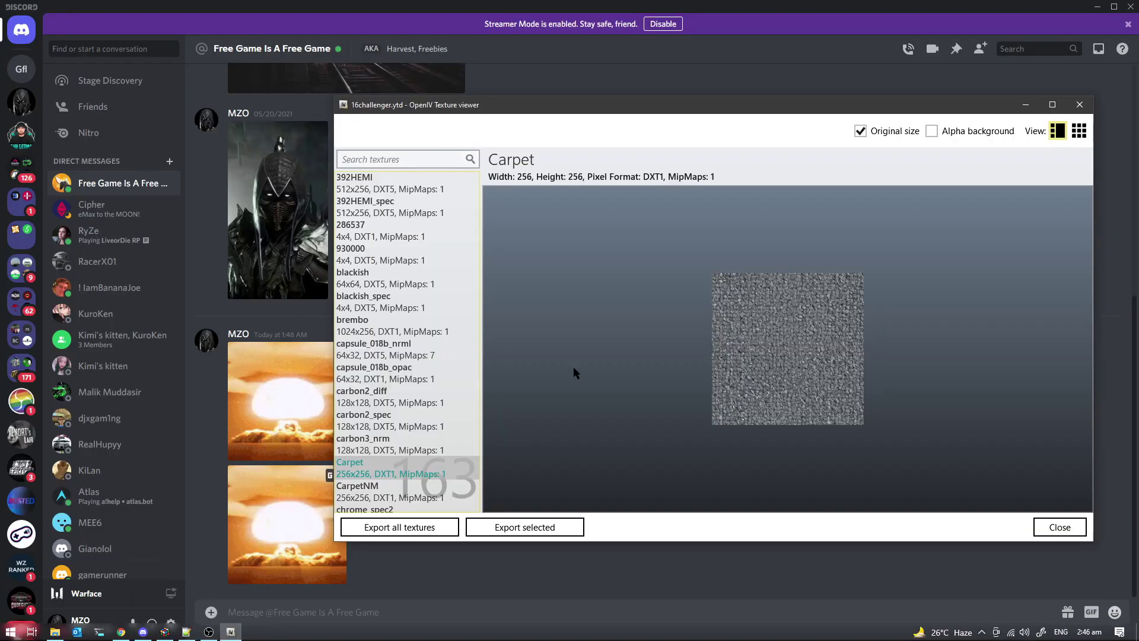
left_click(187, 632)
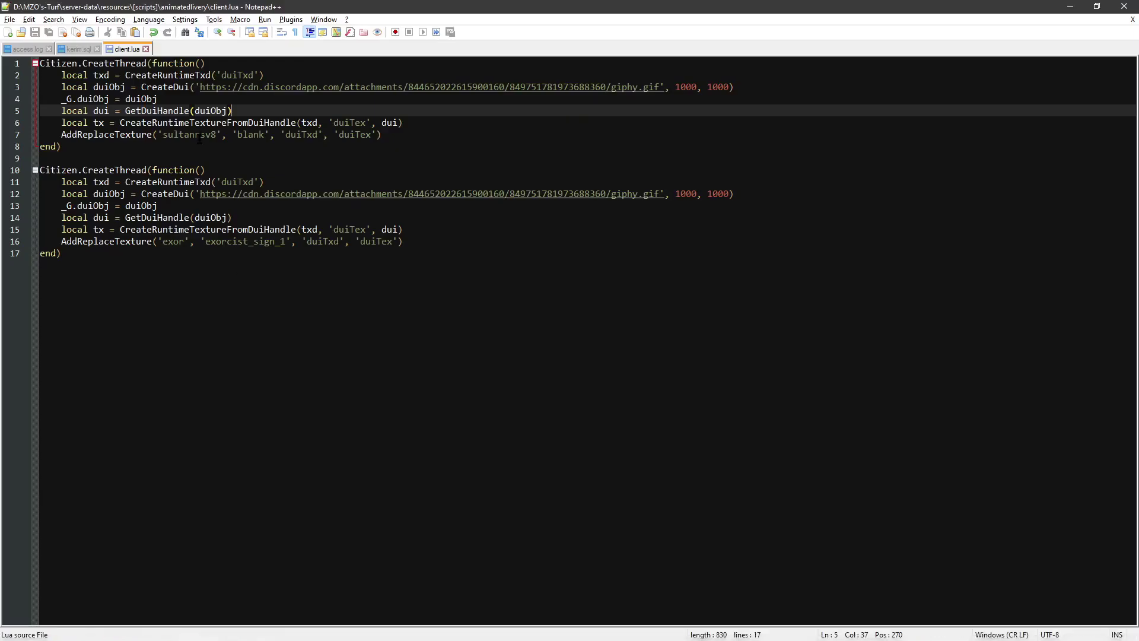
Change line 7's texture name from 'blank' to 'Carpet' and save client.lua.
double_click(248, 134)
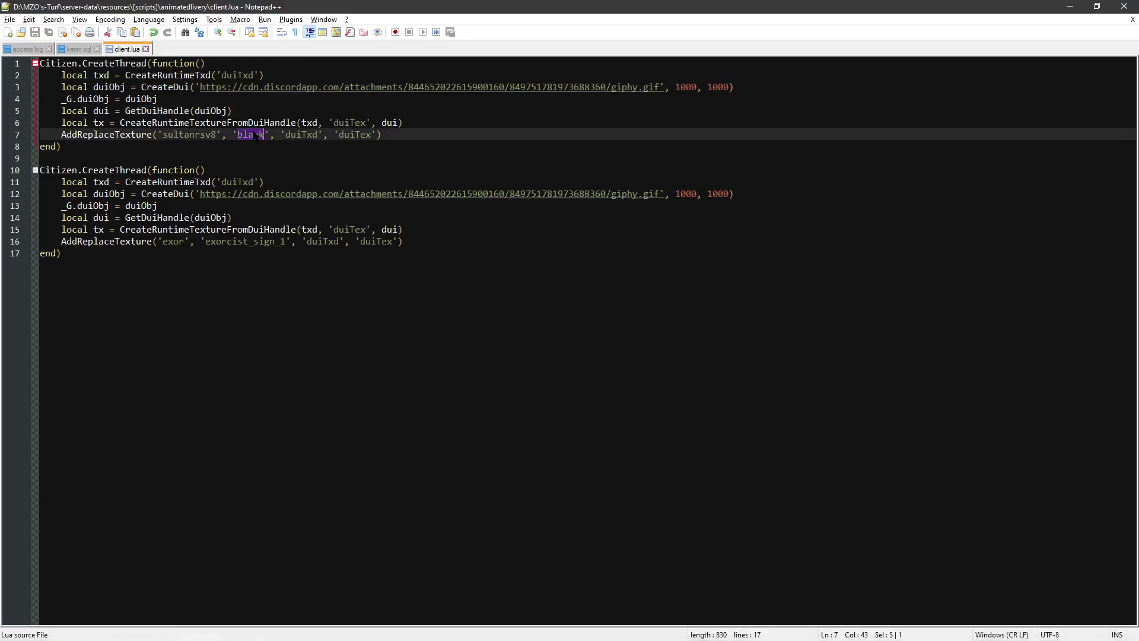
type("Carpet")
key("ctrl+s")
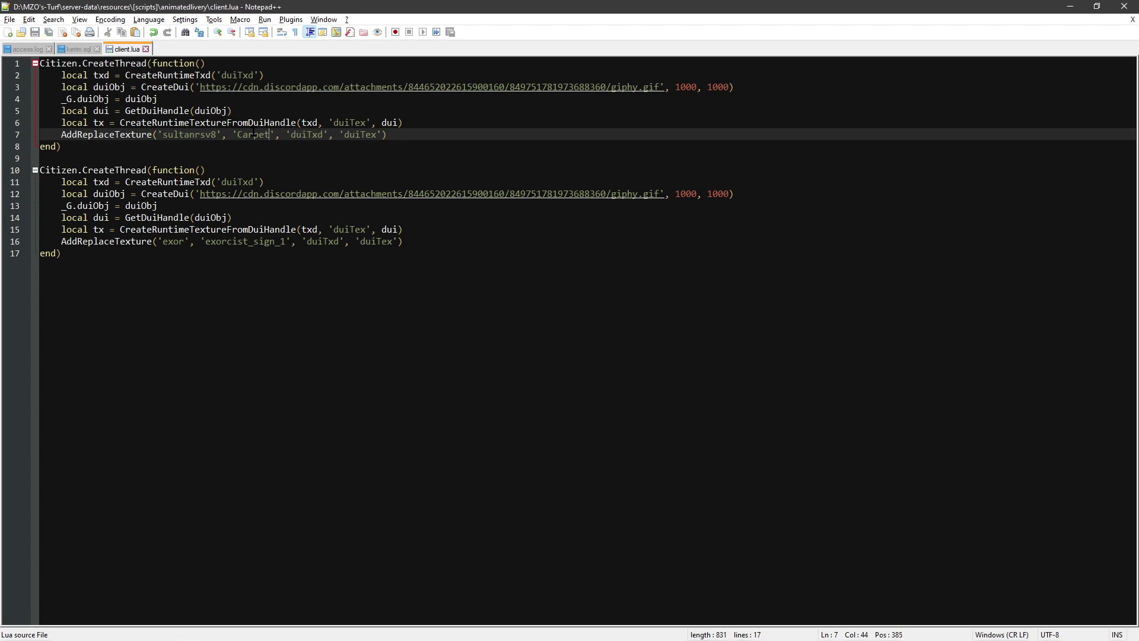
double_click(254, 134)
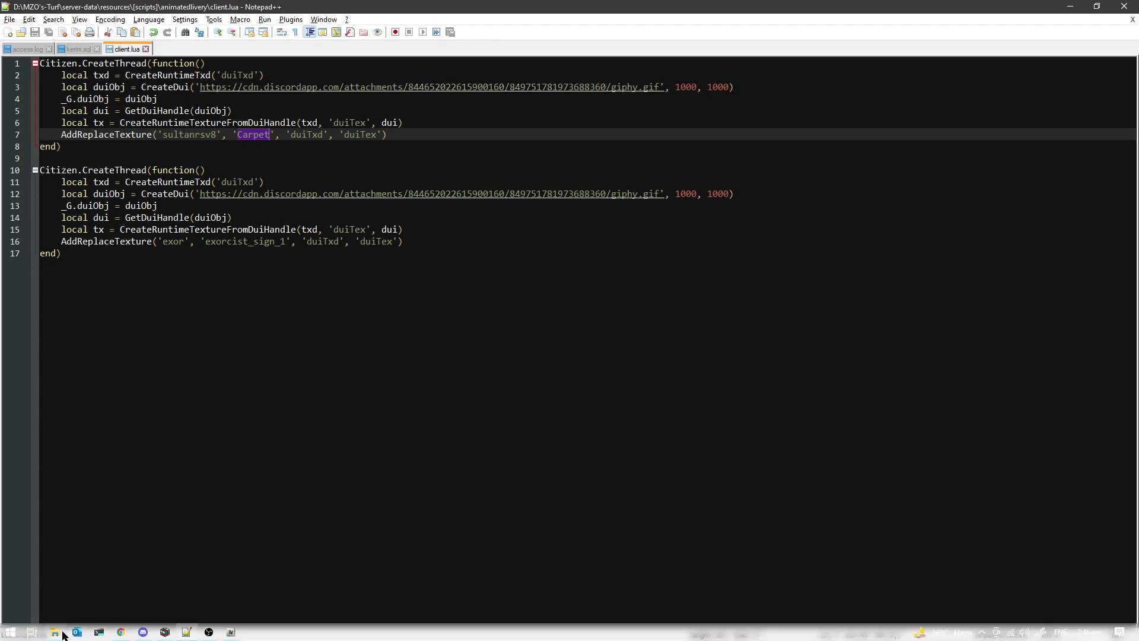
mouse_move(54, 631)
left_click(59, 588)
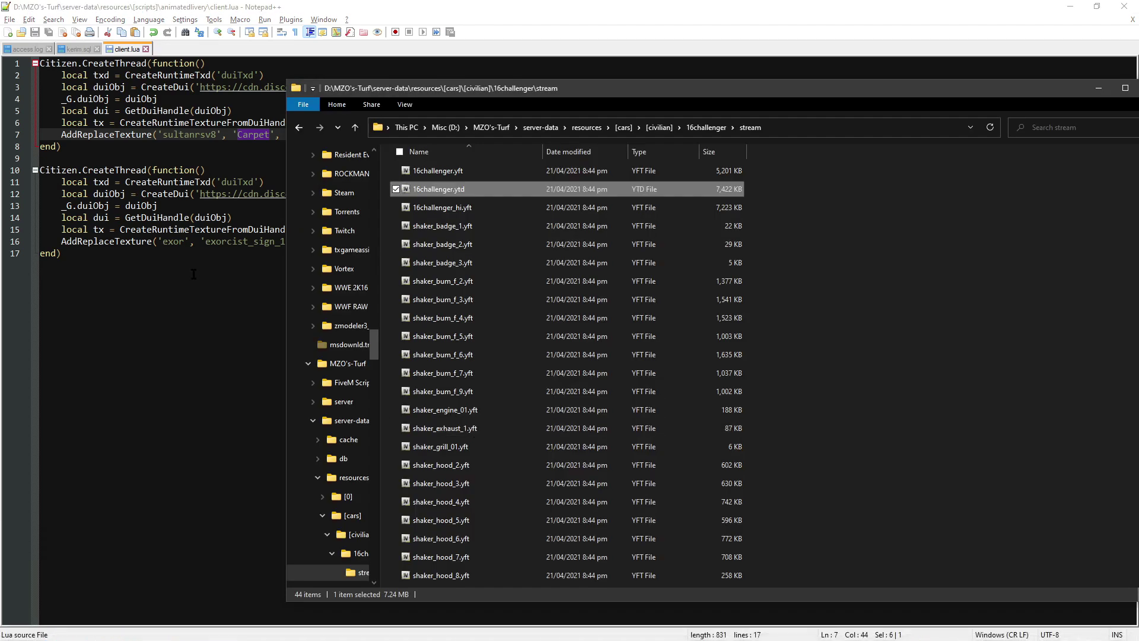
left_click(450, 282)
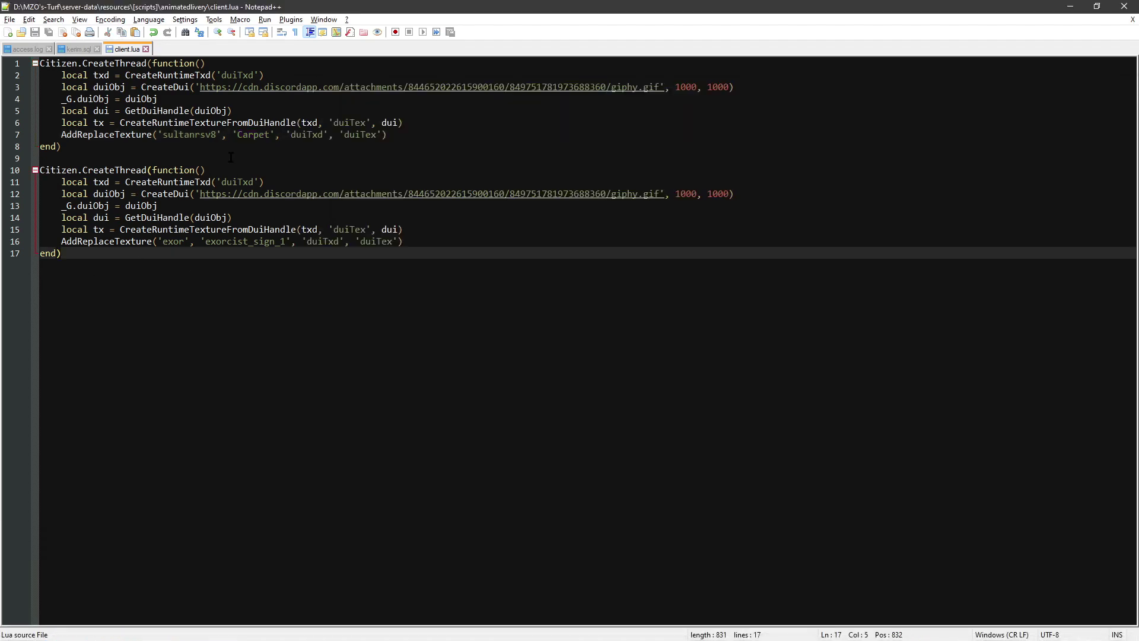
left_click_drag(62, 146, 50, 62)
key("ctrl+c")
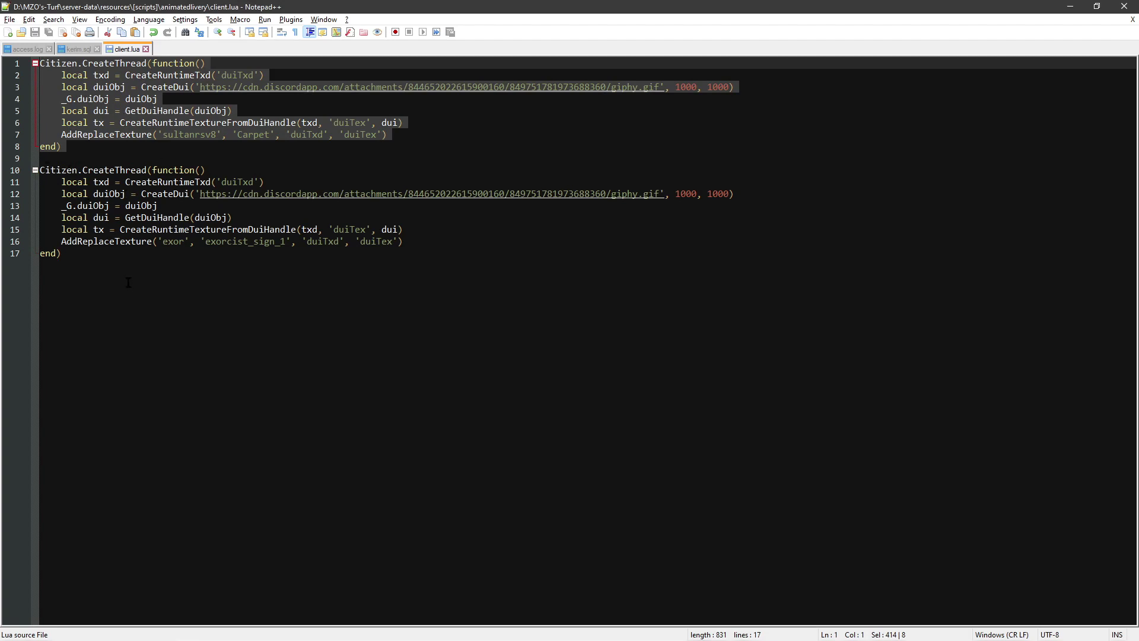
left_click_drag(62, 253, 39, 169)
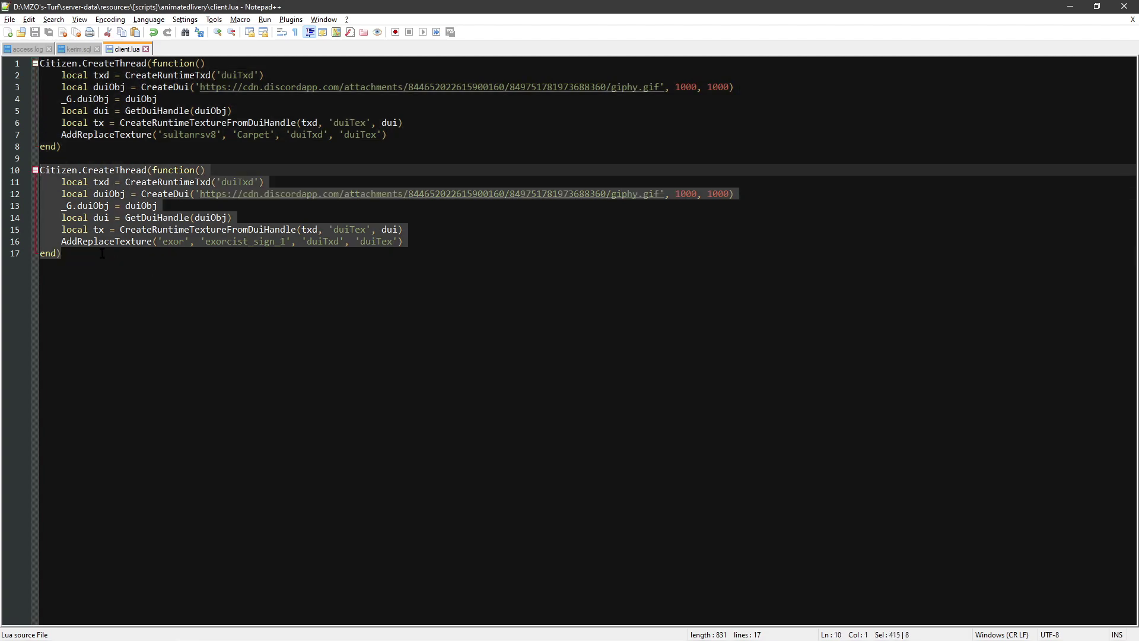
left_click_drag(61, 254, 35, 61)
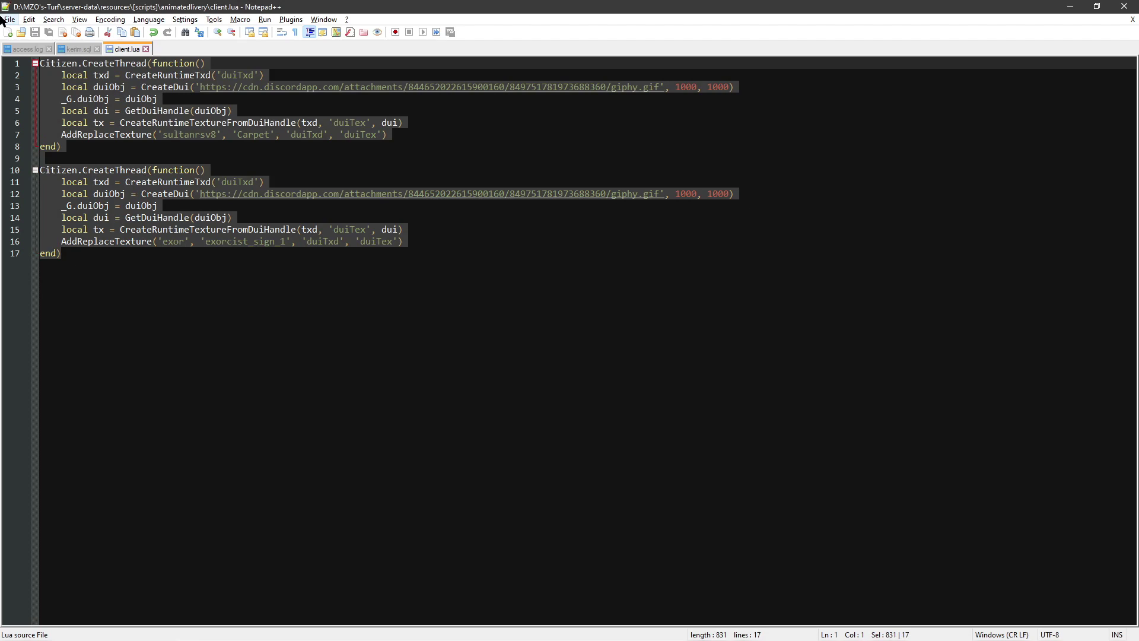
left_click(267, 74)
key("Return")
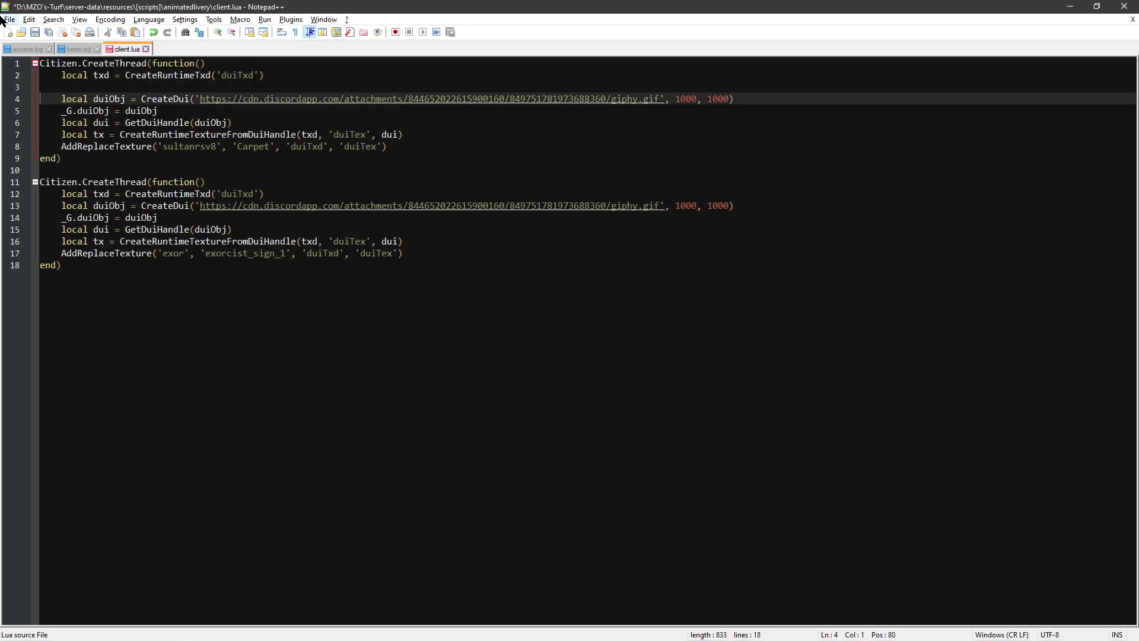
key("BackSpace")
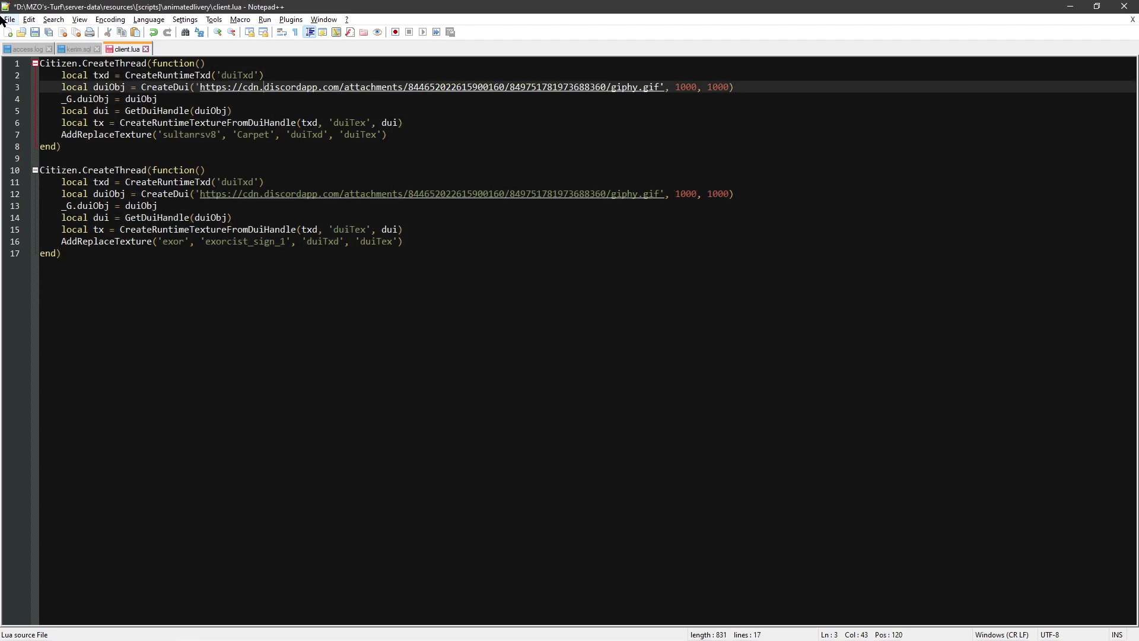
key("Down")
key("Down")
key("Down")
key("End")
key("Return")
key("ctrl+v")
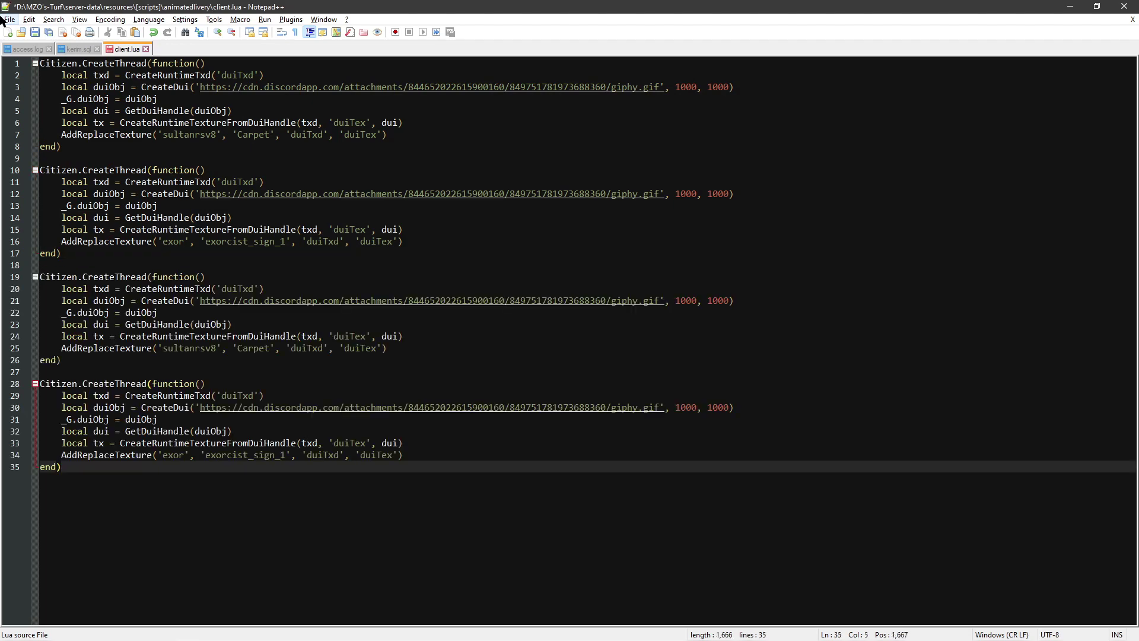
key("Return")
key("Return")
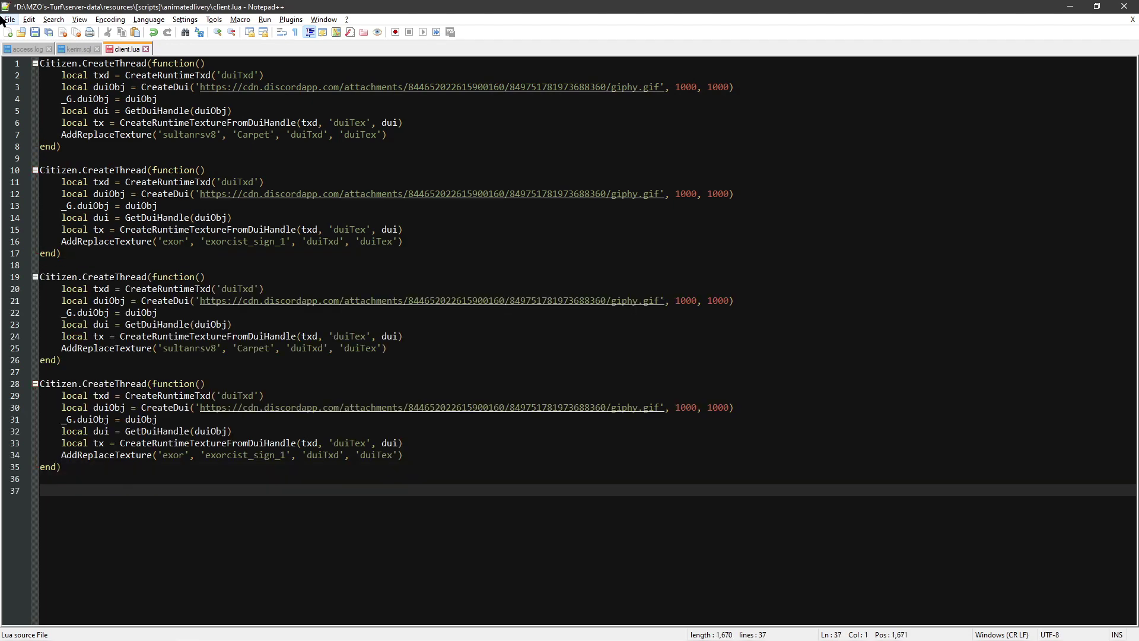
key("ctrl+v")
key("ctrl+z")
key("ctrl+z")
key("ctrl+z")
key("ctrl+z")
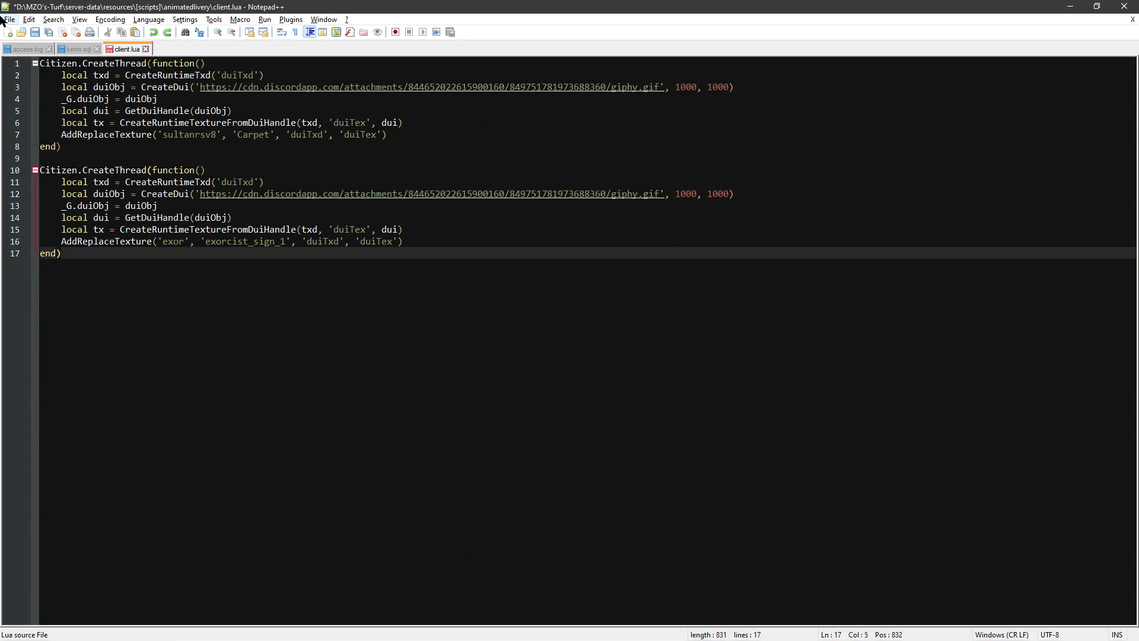
key("ctrl+s")
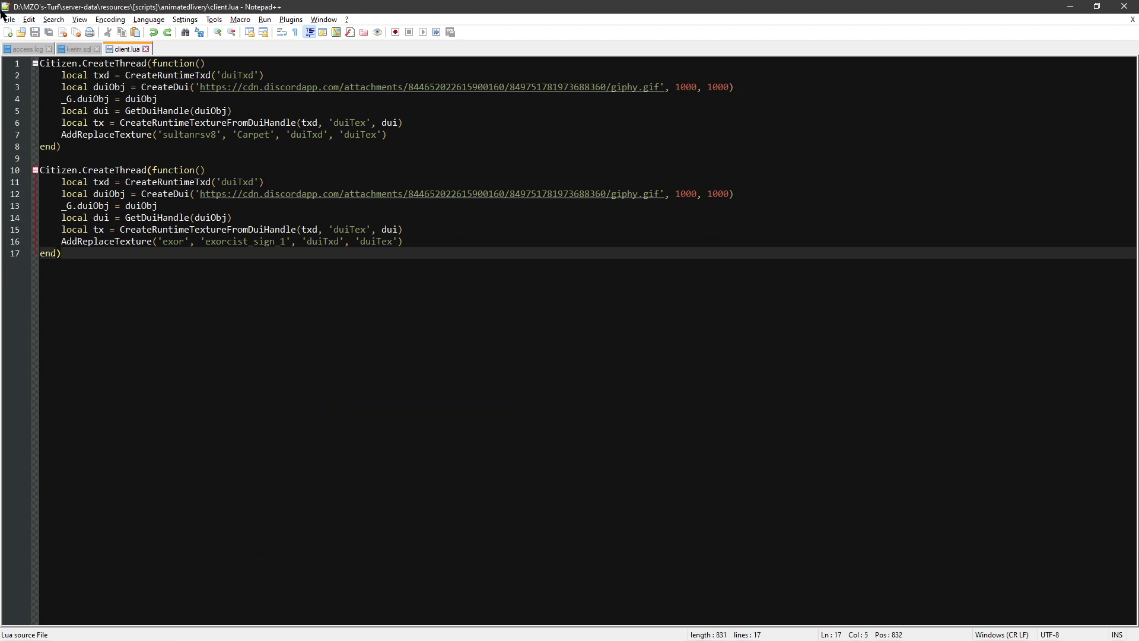